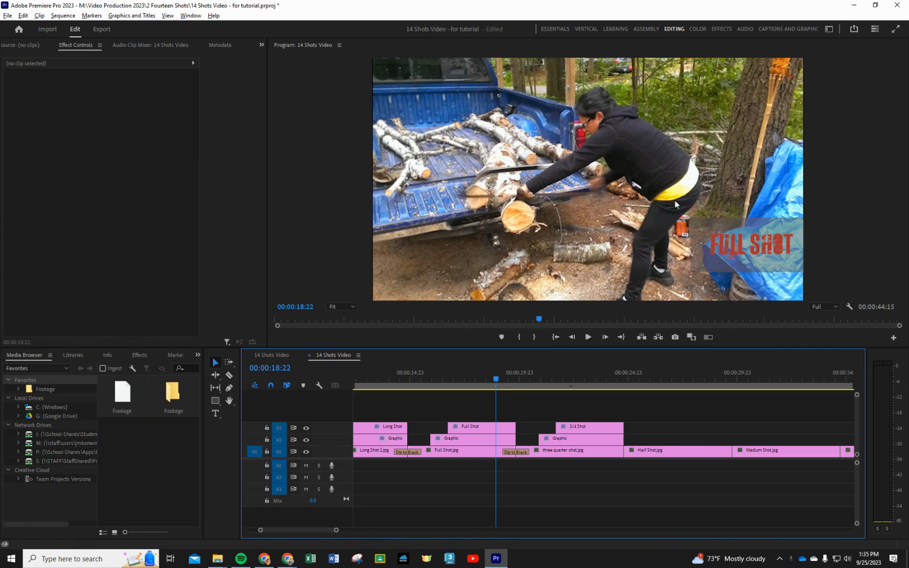
Review the opening title of the 14 Shots Video sequence and the clips at its end
{"action": "left_click_drag", "start_coordinate": [496, 500], "coordinate": [407, 516]}
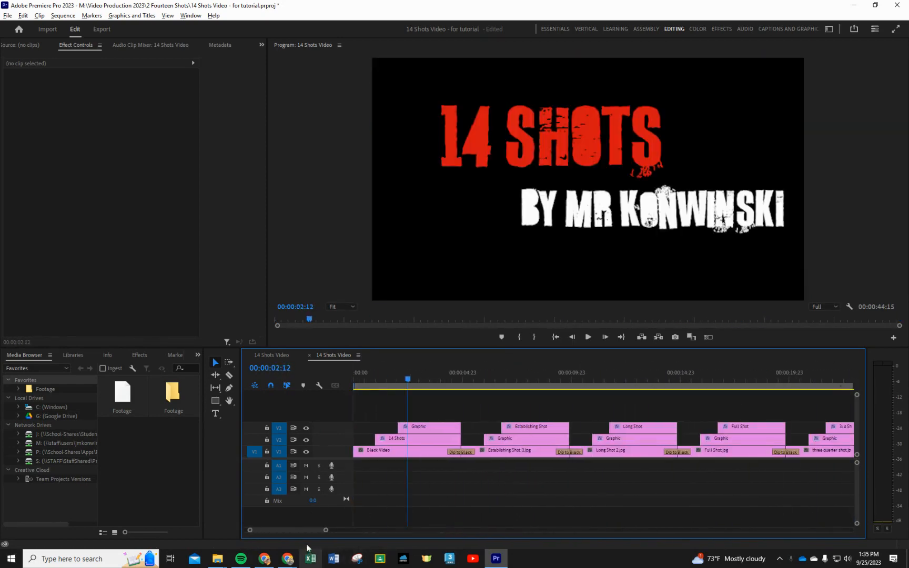
{"action": "left_click_drag", "start_coordinate": [302, 533], "coordinate": [330, 533]}
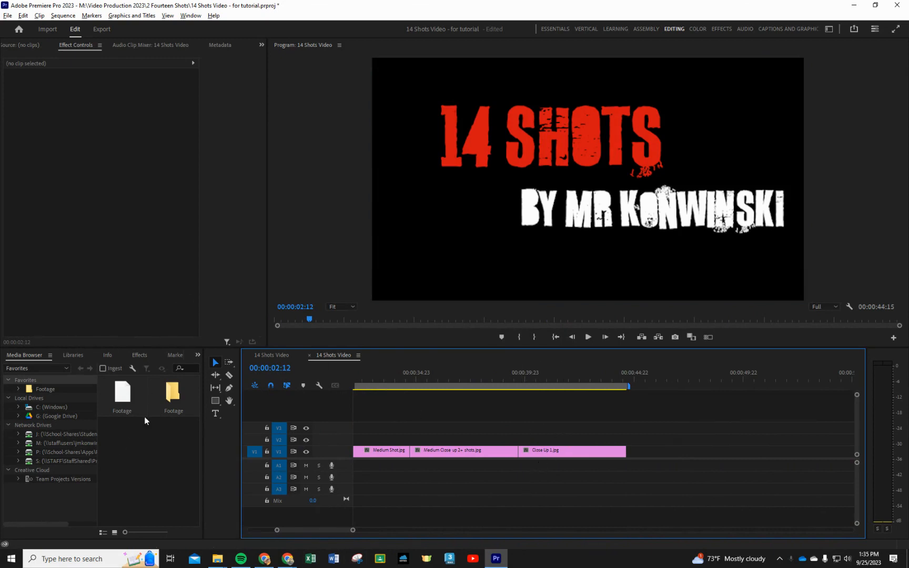
{"action": "left_click", "coordinate": [52, 444]}
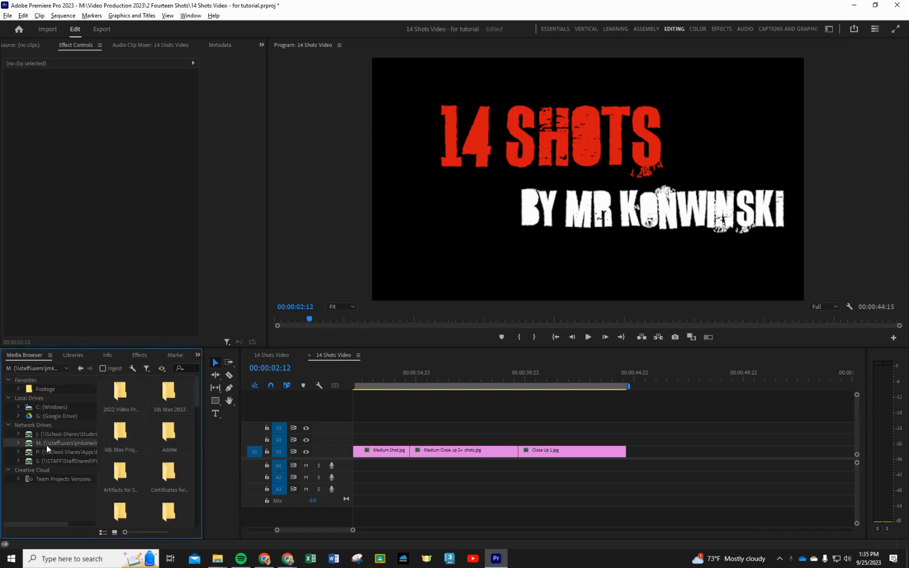
{"action": "scroll", "coordinate": [132, 473], "scroll_direction": "down", "scroll_amount": 10}
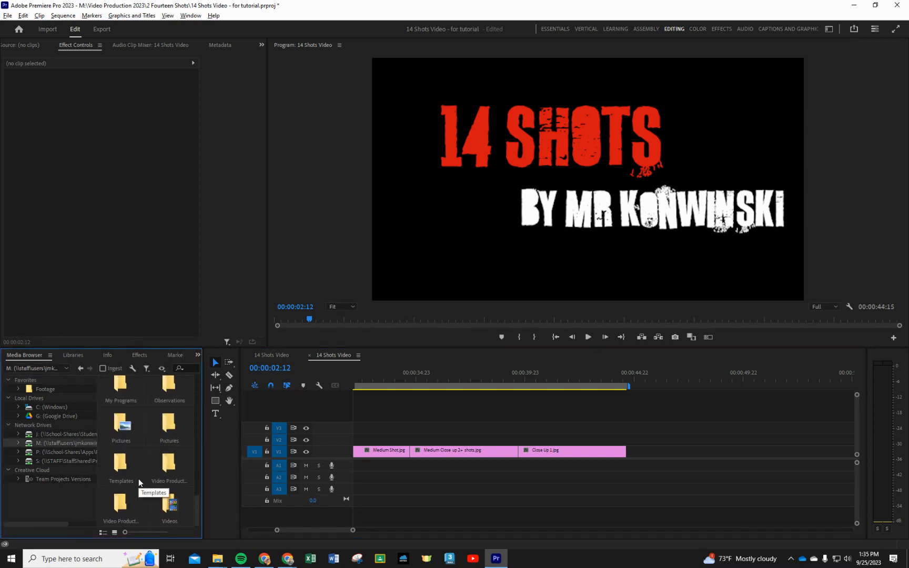
{"action": "double_click", "coordinate": [177, 465]}
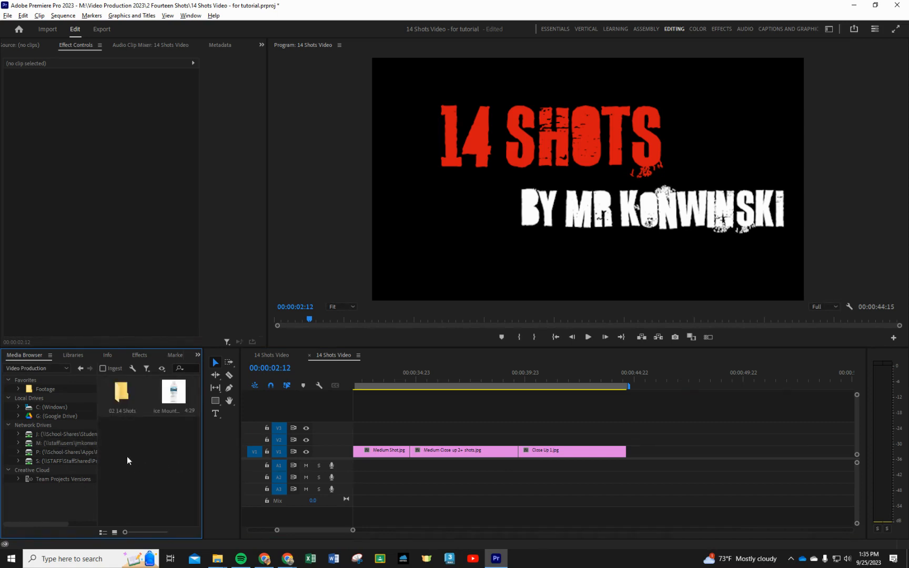
{"action": "double_click", "coordinate": [137, 397]}
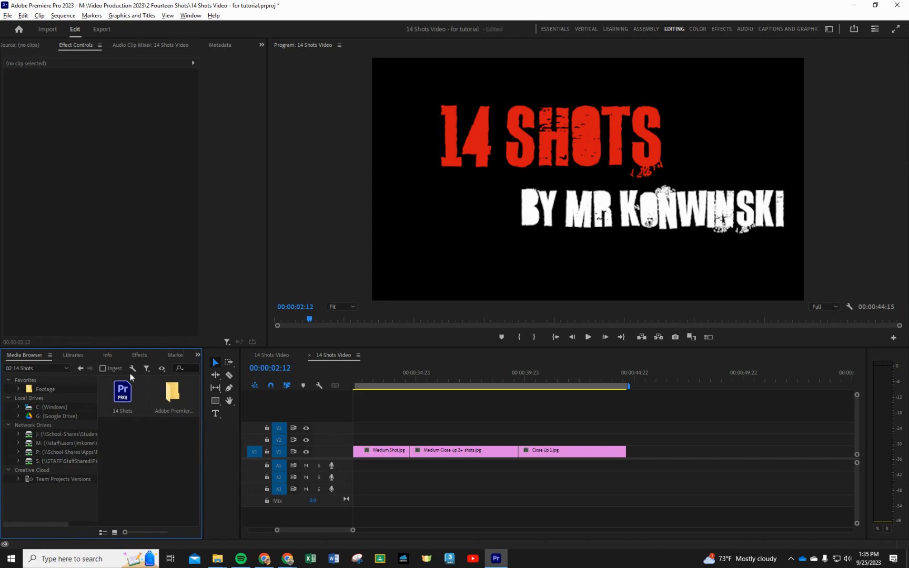
Widen the media browsing area and its folder tree, and open the 2 Fourteen Shots folder inside Video Production 2023
{"action": "left_click_drag", "start_coordinate": [203, 445], "coordinate": [371, 445]}
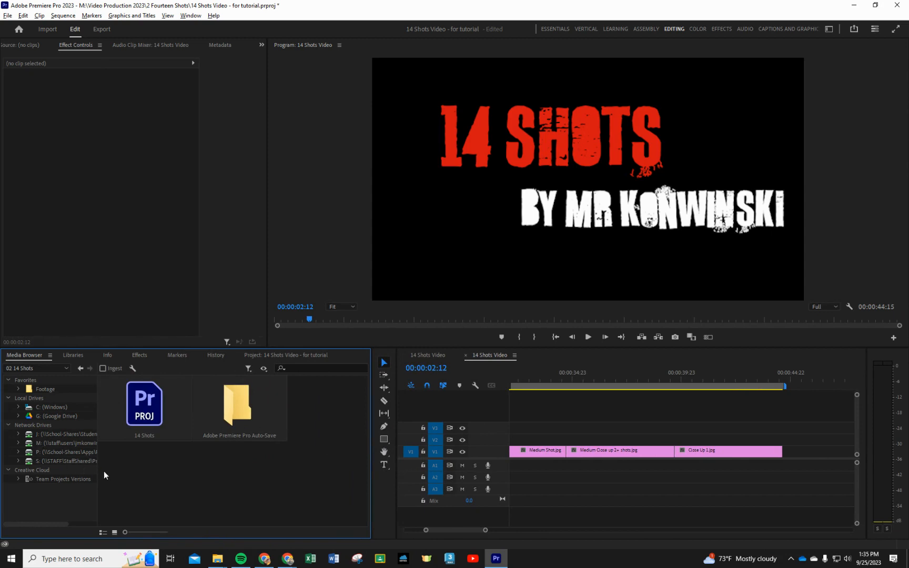
{"action": "left_click_drag", "start_coordinate": [97, 471], "coordinate": [199, 471]}
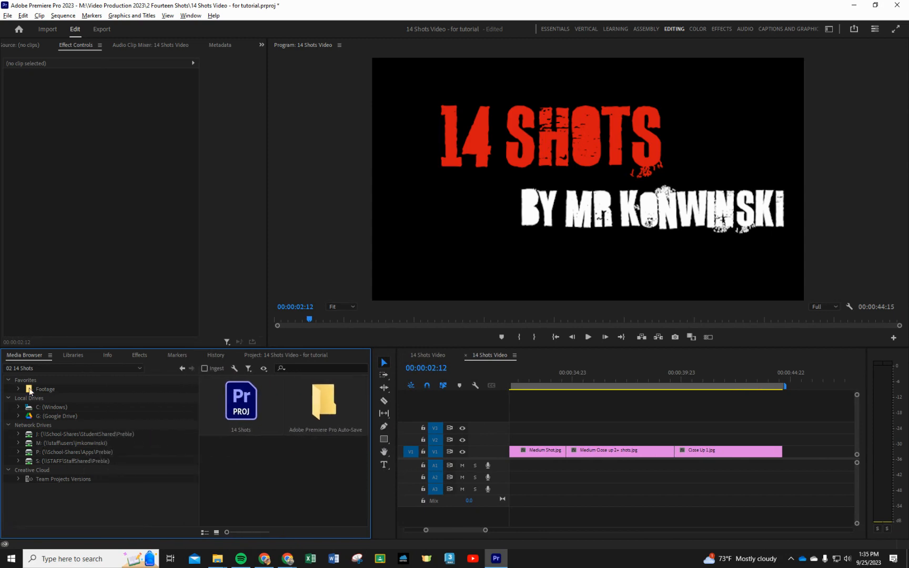
{"action": "left_click", "coordinate": [34, 367]}
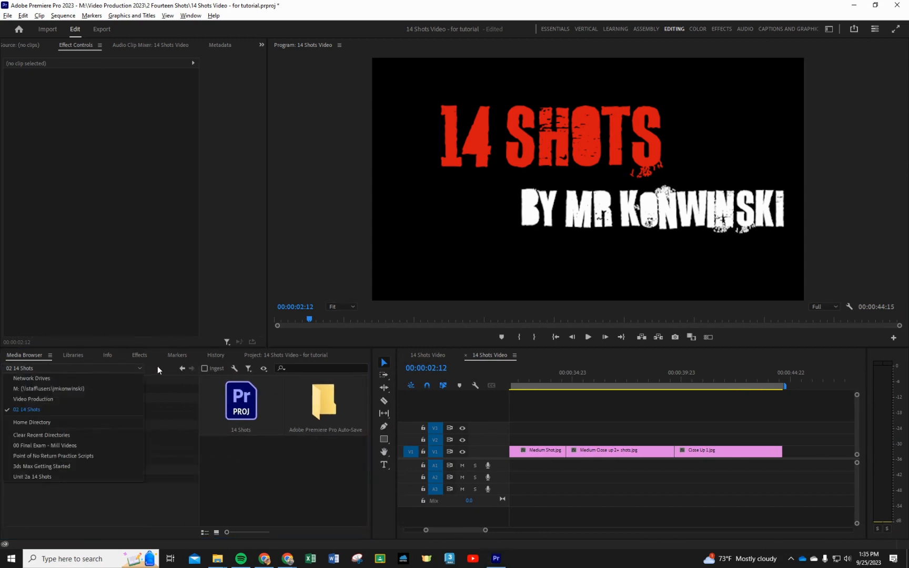
{"action": "left_click", "coordinate": [41, 399]}
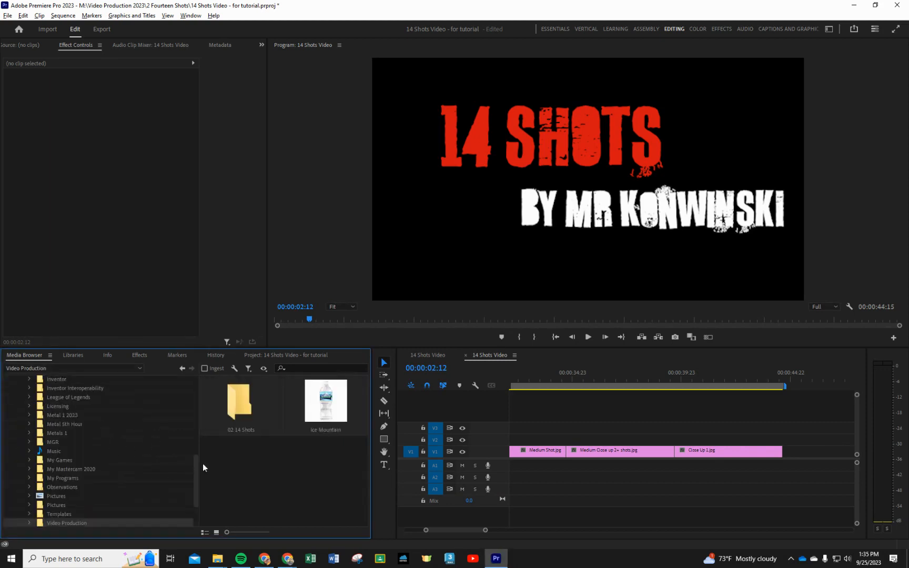
{"action": "scroll", "coordinate": [51, 461], "scroll_direction": "down", "scroll_amount": 1}
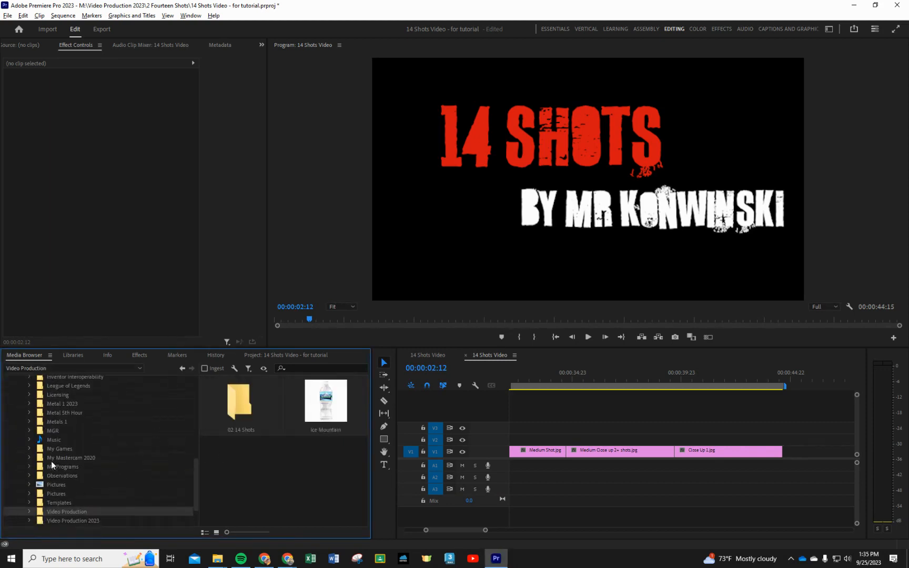
{"action": "left_click", "coordinate": [80, 521]}
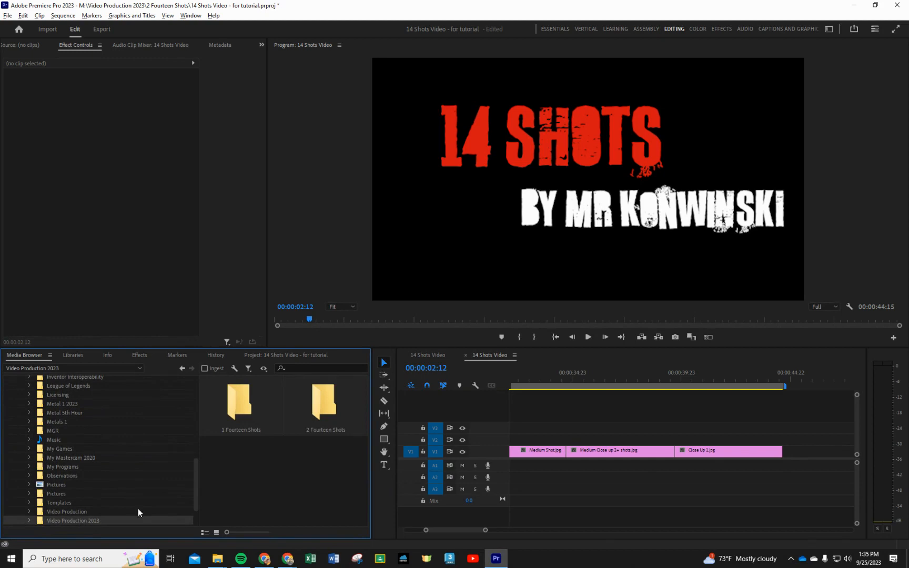
{"action": "double_click", "coordinate": [347, 416]}
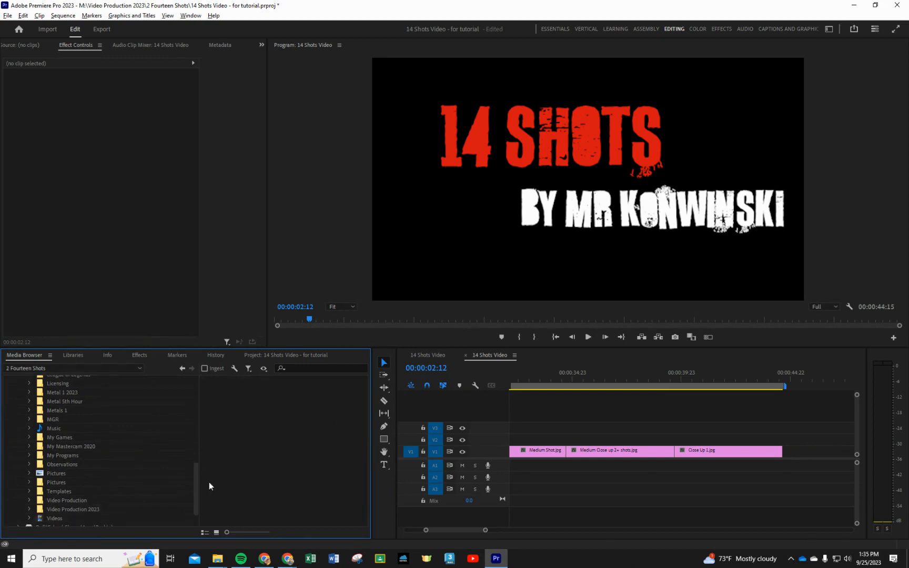
{"action": "scroll", "coordinate": [106, 508], "scroll_direction": "down", "scroll_amount": 1}
{"action": "left_click", "coordinate": [73, 512]}
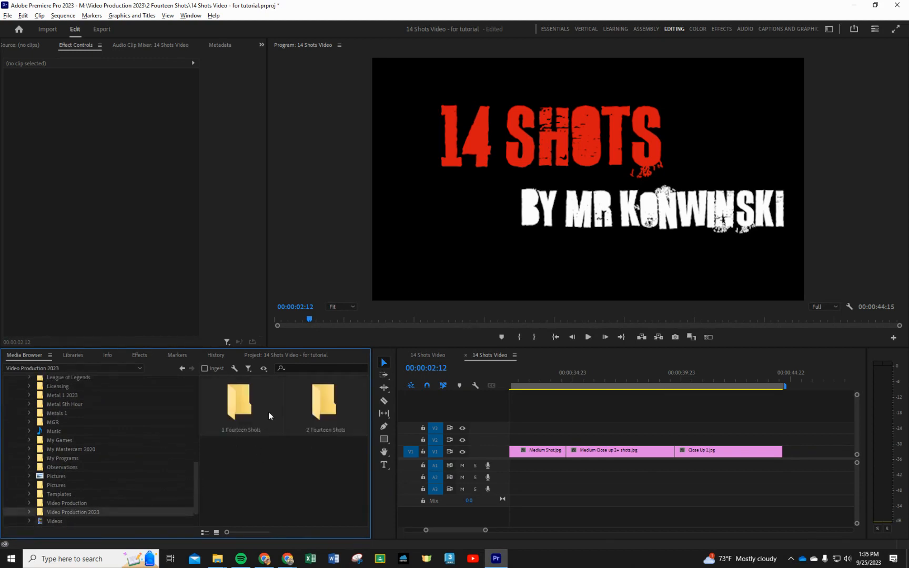
{"action": "double_click", "coordinate": [325, 408]}
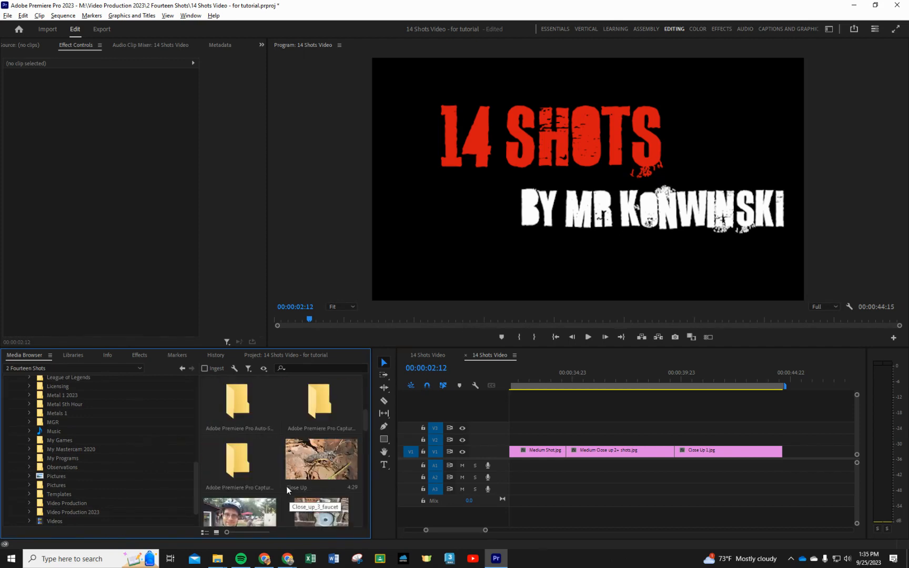
{"action": "scroll", "coordinate": [286, 485], "scroll_direction": "down", "scroll_amount": 1}
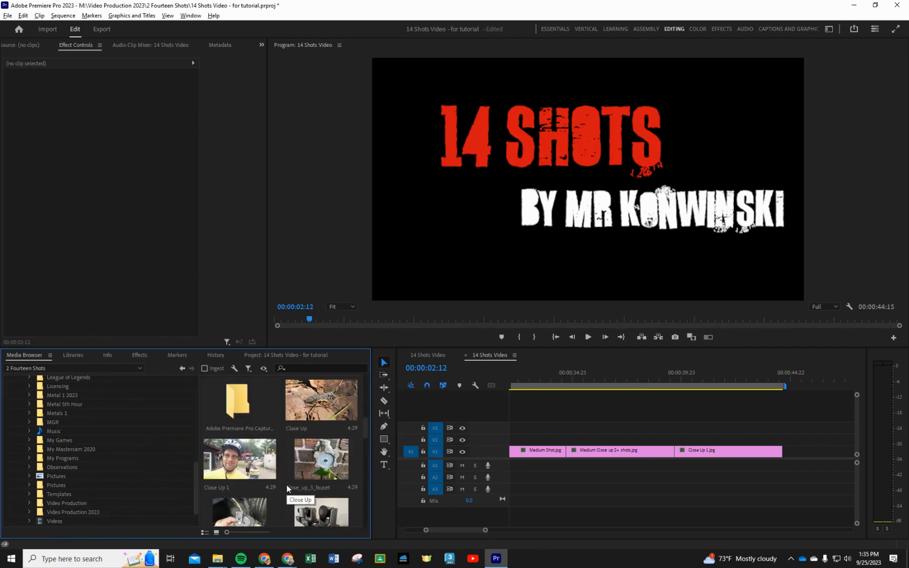
{"action": "left_click", "coordinate": [328, 404]}
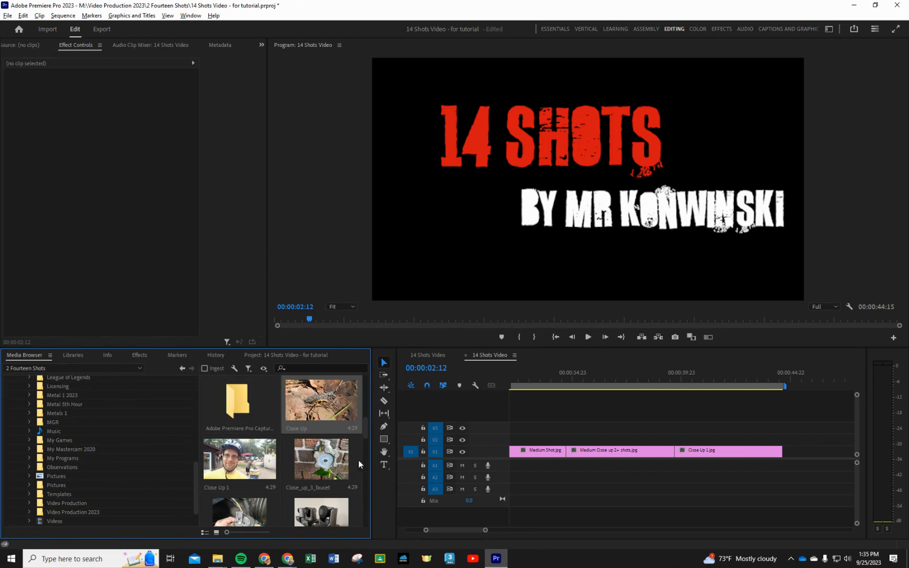
{"action": "left_click", "coordinate": [329, 462], "text": "ctrl"}
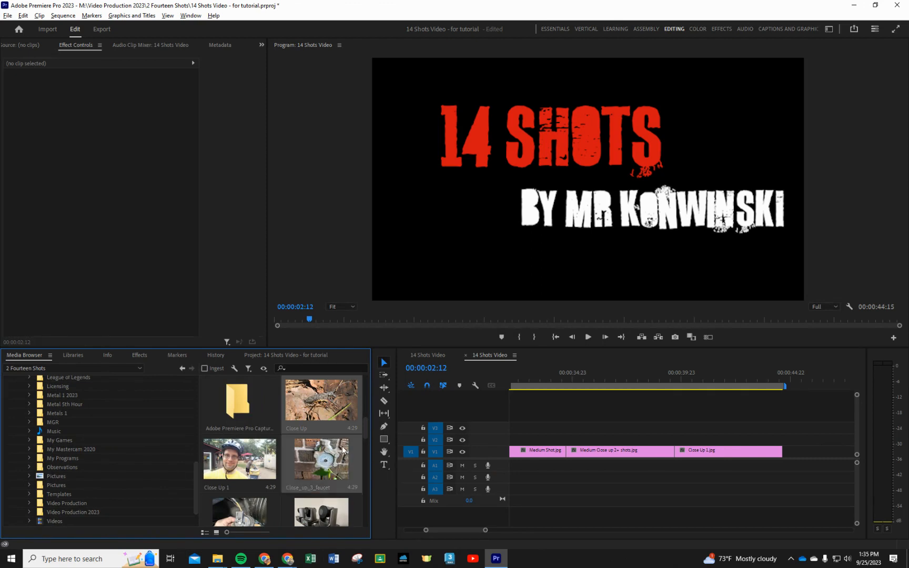
{"action": "scroll", "coordinate": [341, 447], "scroll_direction": "down", "scroll_amount": 1}
{"action": "left_click", "coordinate": [324, 459], "text": "ctrl"}
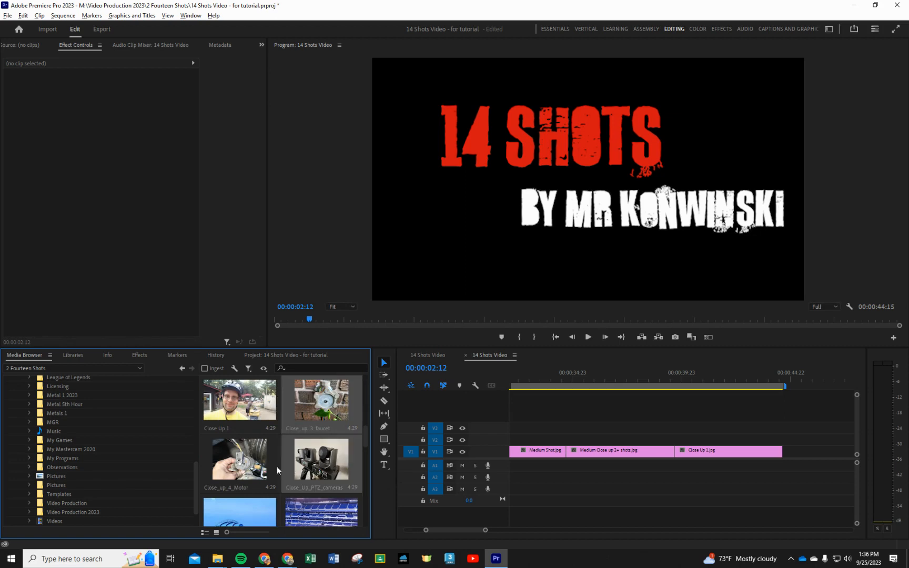
{"action": "scroll", "coordinate": [277, 471], "scroll_direction": "up", "scroll_amount": 1}
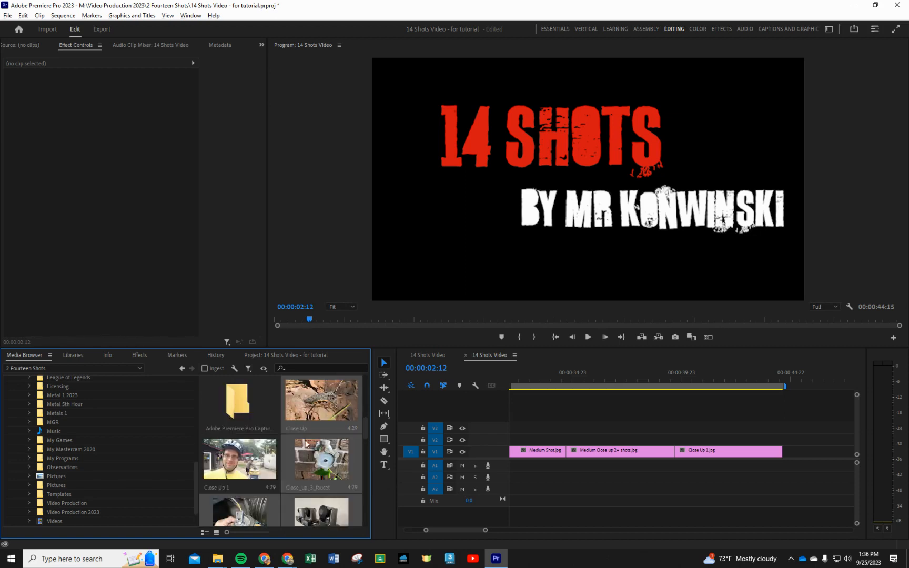
{"action": "left_click", "coordinate": [276, 442], "text": "ctrl"}
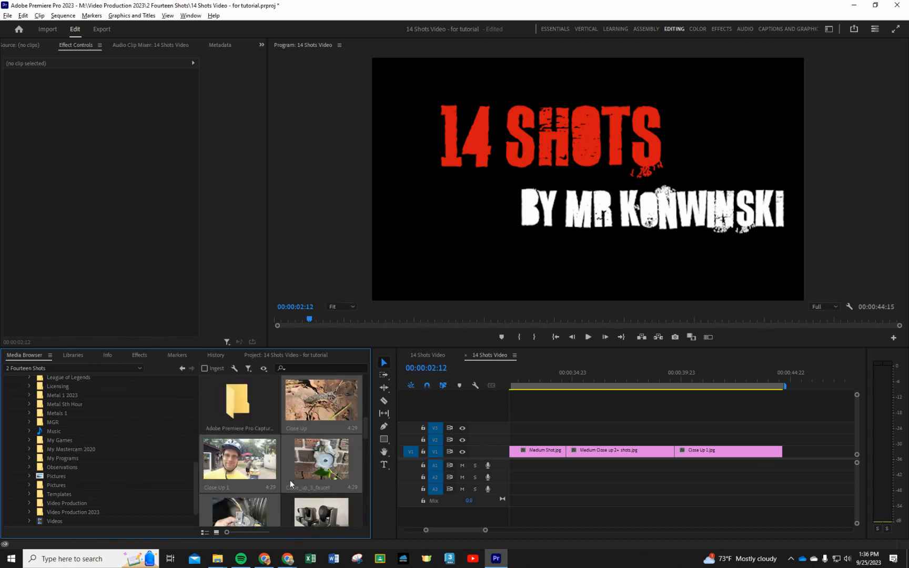
{"action": "scroll", "coordinate": [290, 480], "scroll_direction": "down", "scroll_amount": 2}
{"action": "scroll", "coordinate": [305, 463], "scroll_direction": "up", "scroll_amount": 1}
Import the Close_up_3_faucet, Close_up_4_Motor and Close_Up_PTZ_cameras images into the project
{"action": "left_click", "coordinate": [319, 444]}
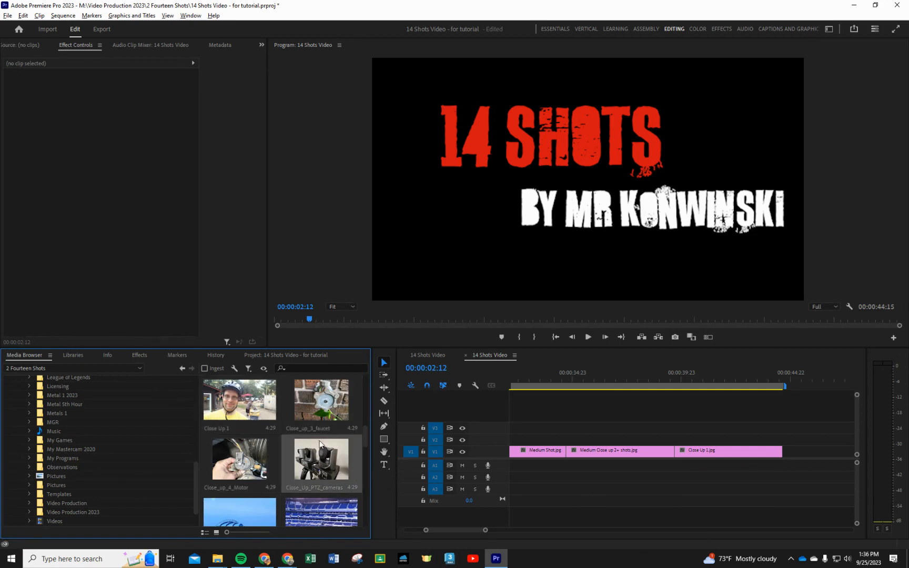
{"action": "left_click", "coordinate": [279, 447], "text": "ctrl"}
{"action": "left_click", "coordinate": [324, 418], "text": "ctrl"}
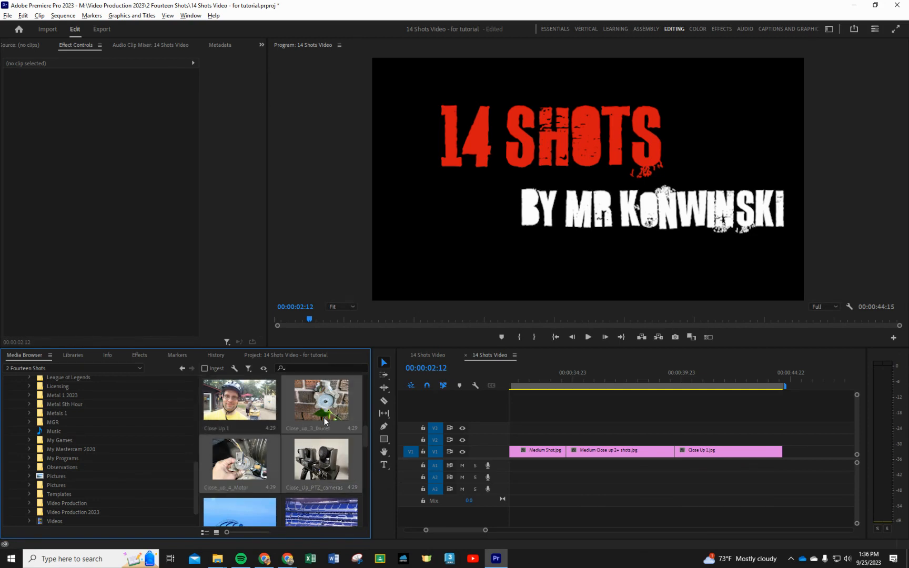
{"action": "right_click", "coordinate": [306, 412]}
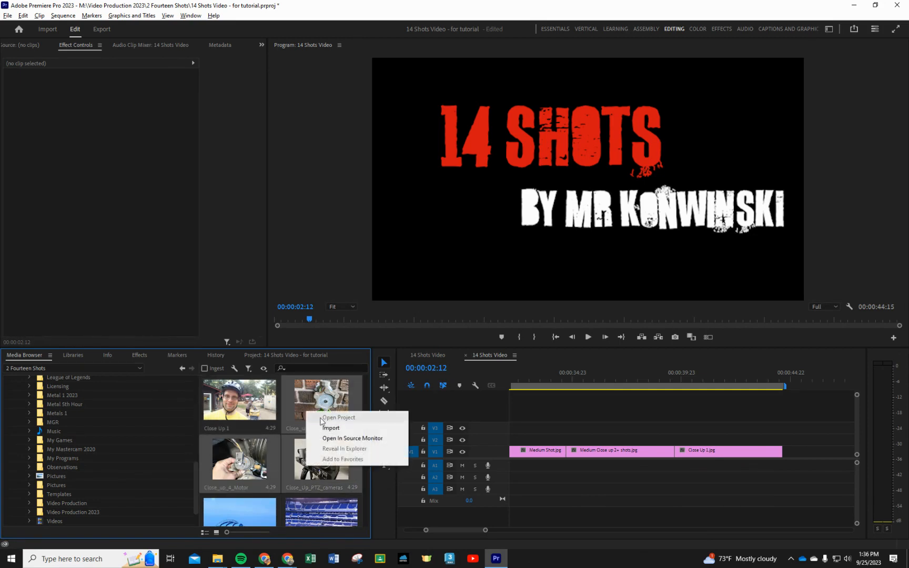
{"action": "left_click", "coordinate": [335, 428]}
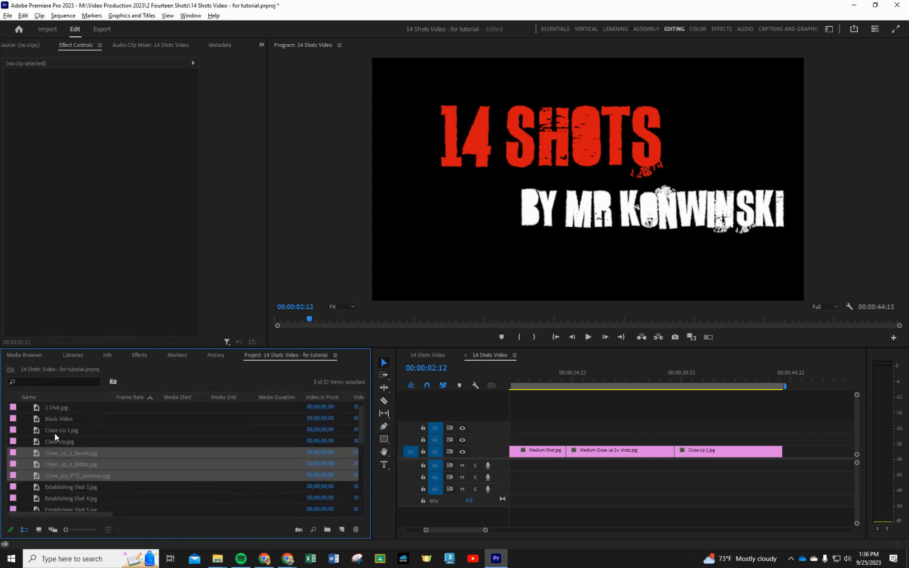
Stack Close Up.jpg on V2 and Close_up_3_faucet.jpg on V3 directly above the Close Up 1.jpg clip
{"action": "left_click", "coordinate": [717, 451]}
{"action": "mouse_move", "coordinate": [719, 378]}
{"action": "left_mouse_down"}
{"action": "mouse_move", "coordinate": [762, 378]}
{"action": "mouse_move", "coordinate": [722, 390]}
{"action": "left_mouse_up"}
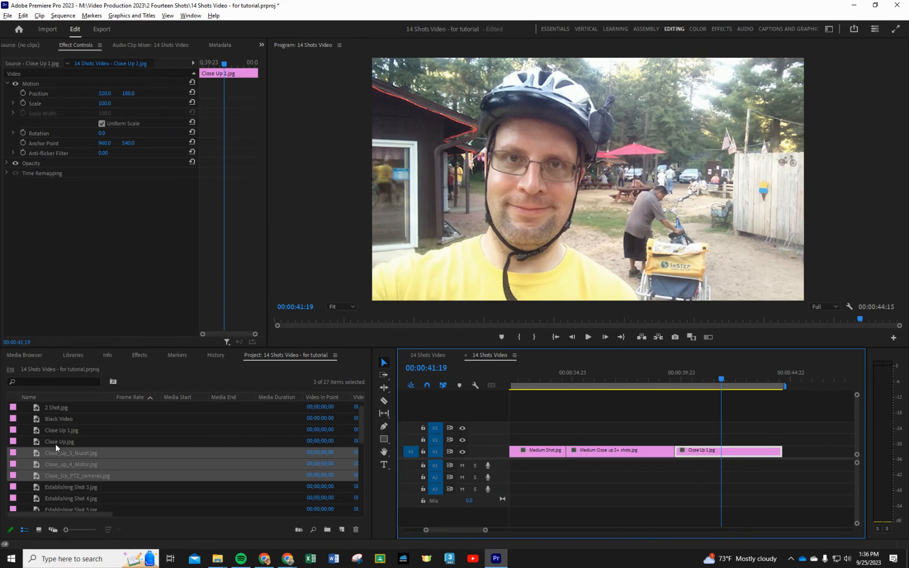
{"action": "left_click_drag", "start_coordinate": [55, 444], "coordinate": [678, 443]}
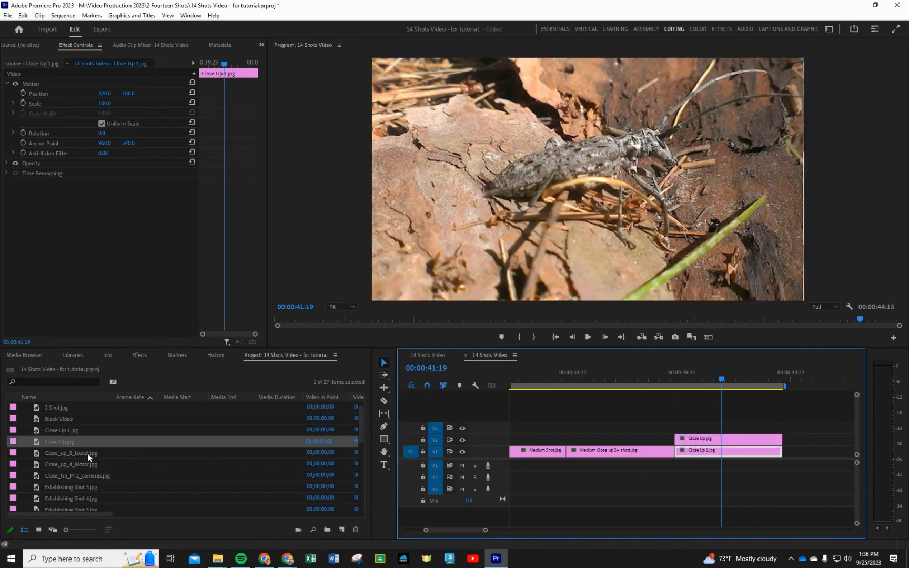
{"action": "left_click", "coordinate": [88, 455]}
{"action": "left_click_drag", "start_coordinate": [298, 459], "coordinate": [684, 427]}
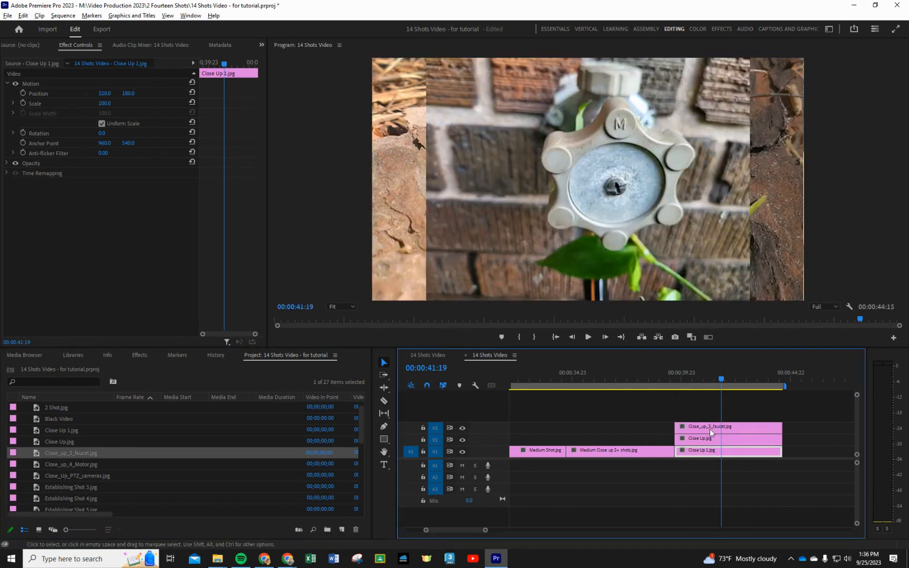
Reduce the scale of the Close_up_3_faucet.jpg clip on V3 to 58, with the playhead at 00:00:40:14
{"action": "left_click_drag", "start_coordinate": [723, 406], "coordinate": [695, 408]}
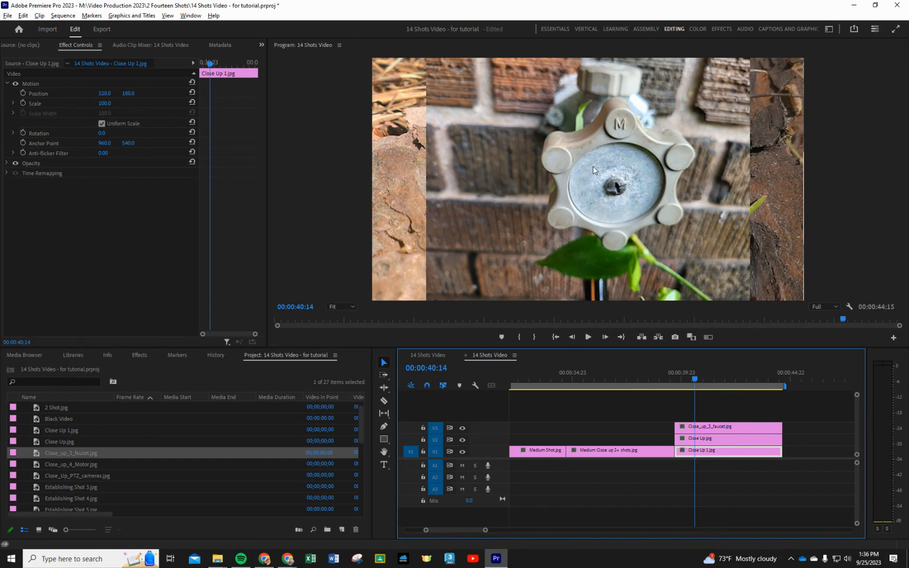
{"action": "left_click", "coordinate": [709, 439]}
{"action": "left_click", "coordinate": [707, 427]}
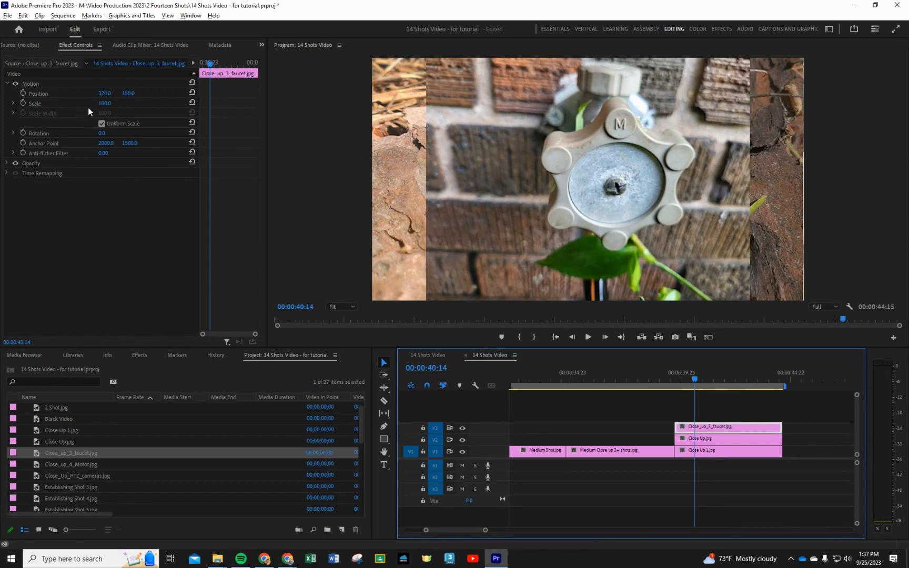
{"action": "left_click", "coordinate": [105, 104]}
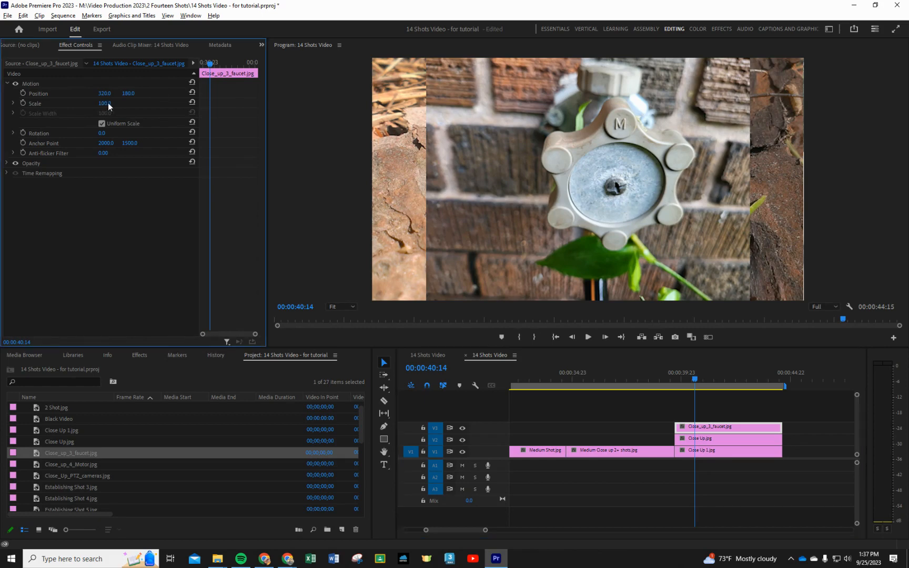
{"action": "left_click_drag", "start_coordinate": [107, 104], "coordinate": [61, 109]}
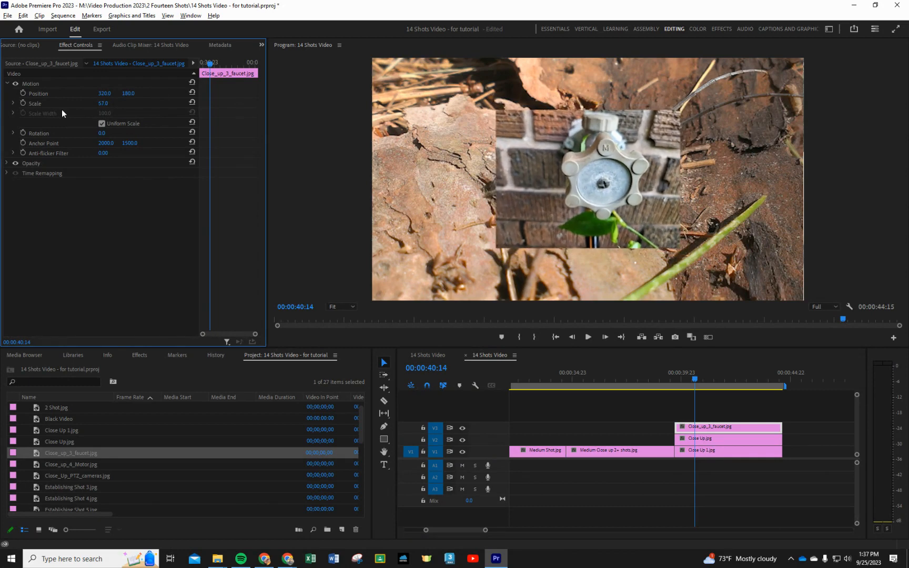
{"action": "left_click", "coordinate": [556, 180]}
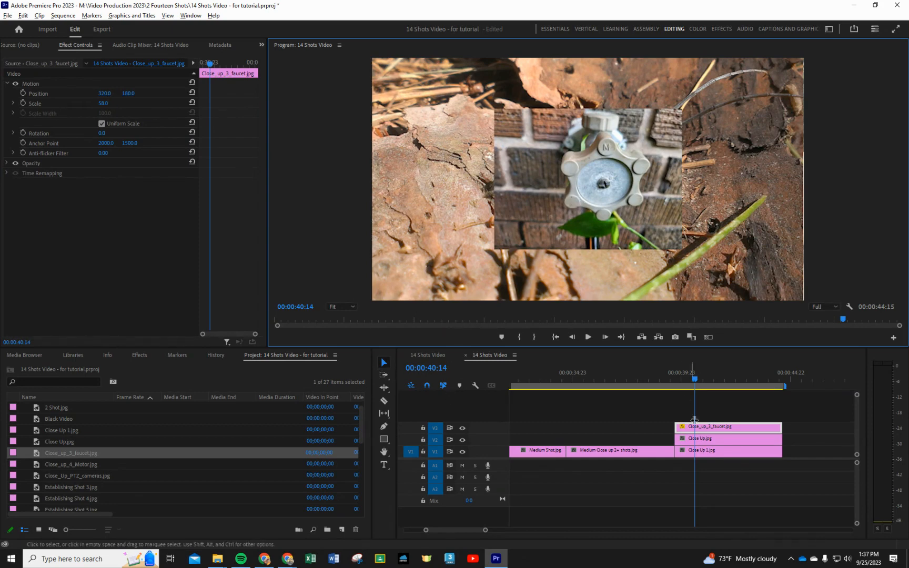
Position the Close_up_3_faucet.jpg clip at 147, 105 in the upper left of the frame
{"action": "left_click", "coordinate": [106, 95]}
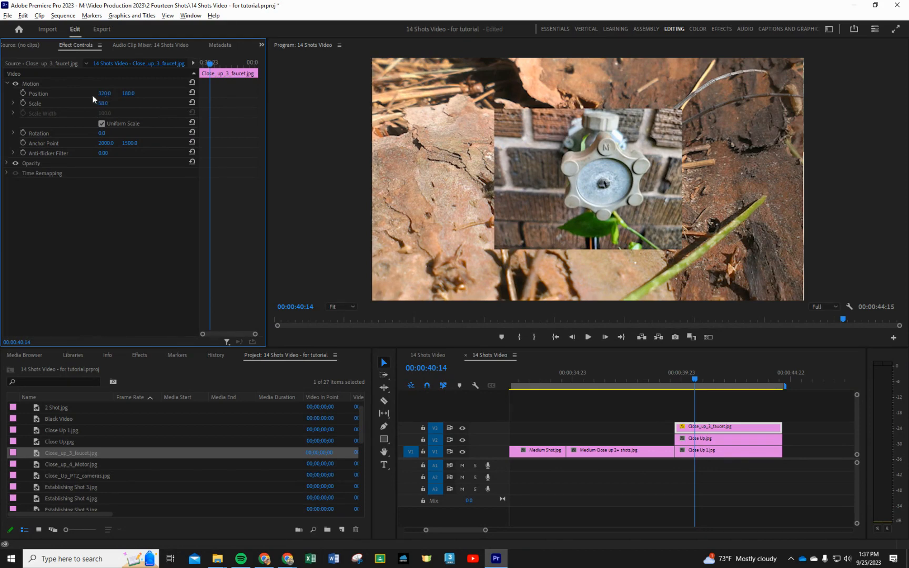
{"action": "left_click", "coordinate": [105, 93]}
{"action": "mouse_move", "coordinate": [128, 93]}
{"action": "left_mouse_down"}
{"action": "mouse_move", "coordinate": [115, 96]}
{"action": "mouse_move", "coordinate": [132, 93]}
{"action": "left_mouse_up"}
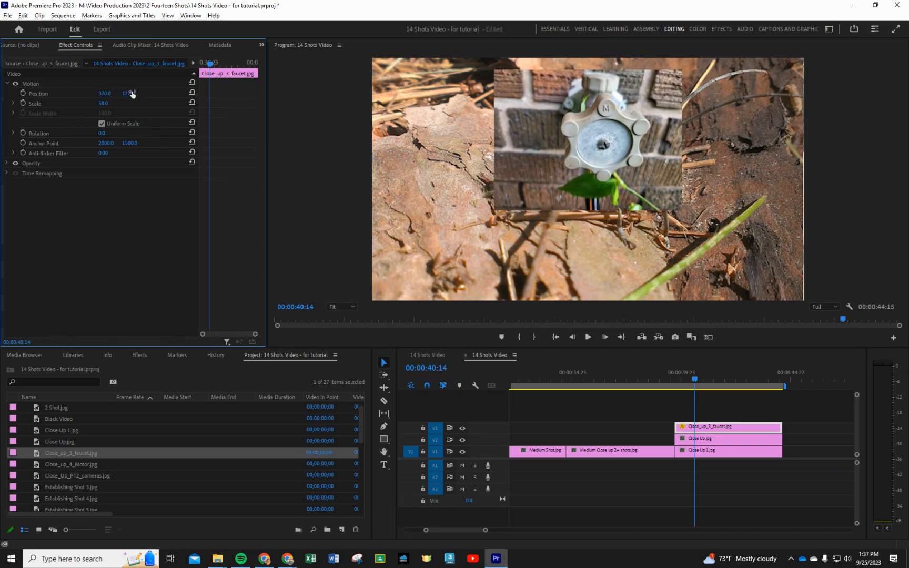
{"action": "left_click", "coordinate": [105, 93]}
{"action": "key", "text": "Return"}
{"action": "type", "text": "190"}
{"action": "key", "text": "Return"}
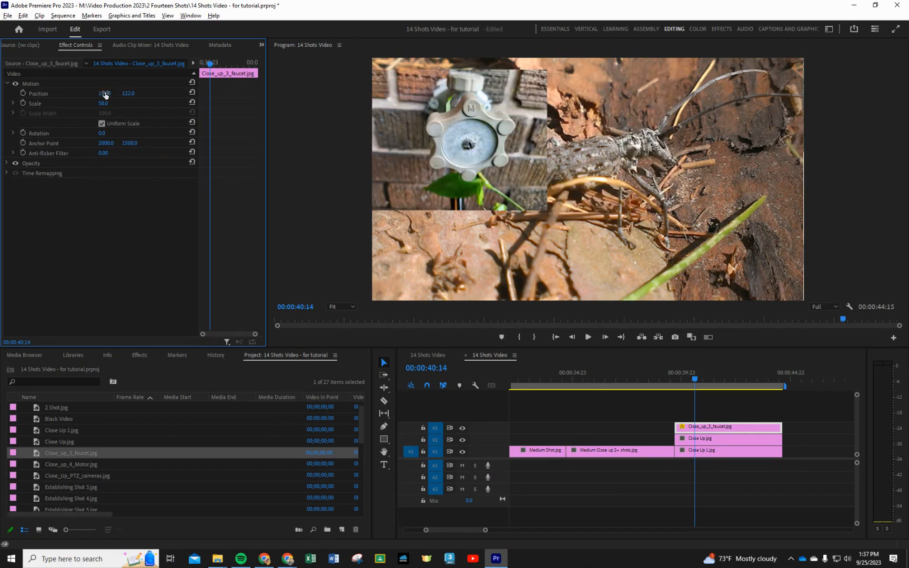
{"action": "left_click_drag", "start_coordinate": [130, 90], "coordinate": [113, 93]}
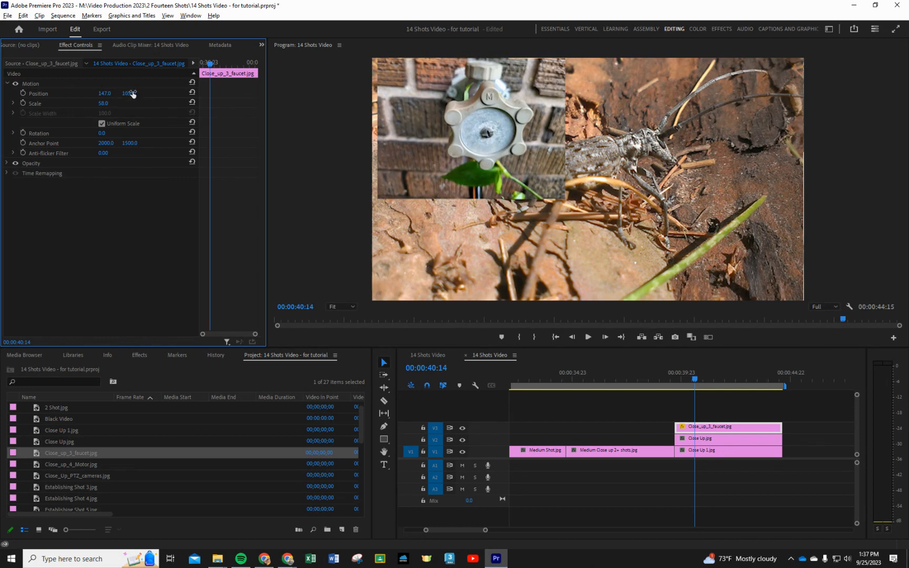
{"action": "left_click", "coordinate": [607, 157]}
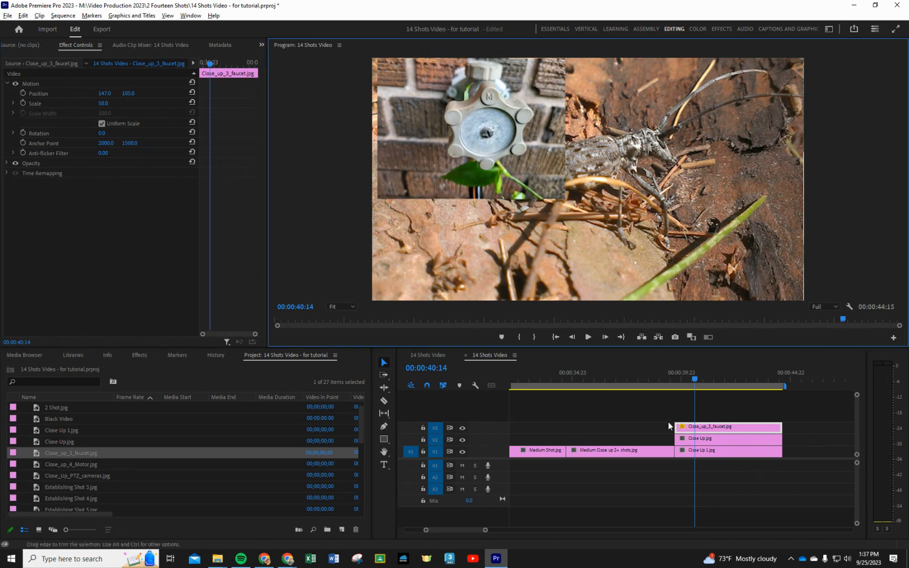
Reduce the scale of the Close Up.jpg clip on V2 to 51
{"action": "left_click", "coordinate": [715, 439]}
{"action": "left_click", "coordinate": [715, 439]}
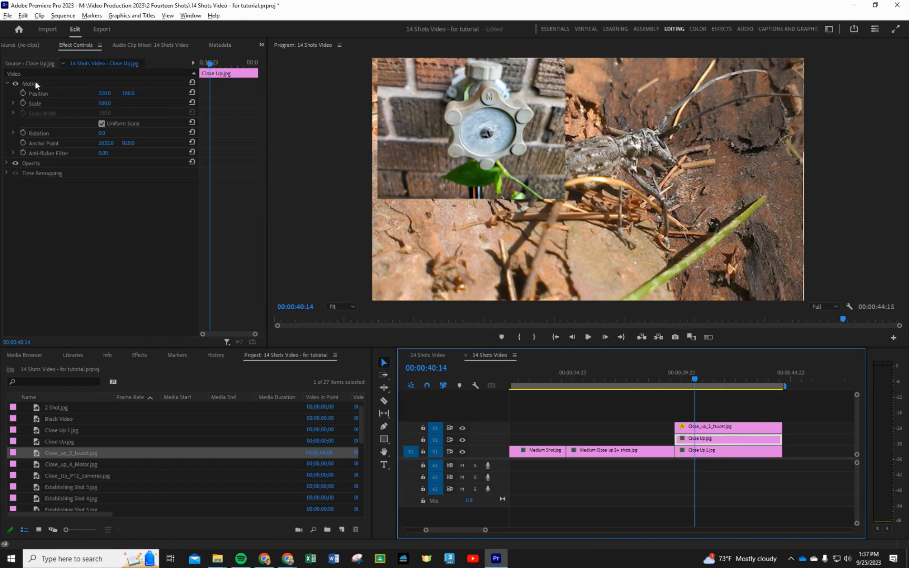
{"action": "left_click", "coordinate": [97, 108]}
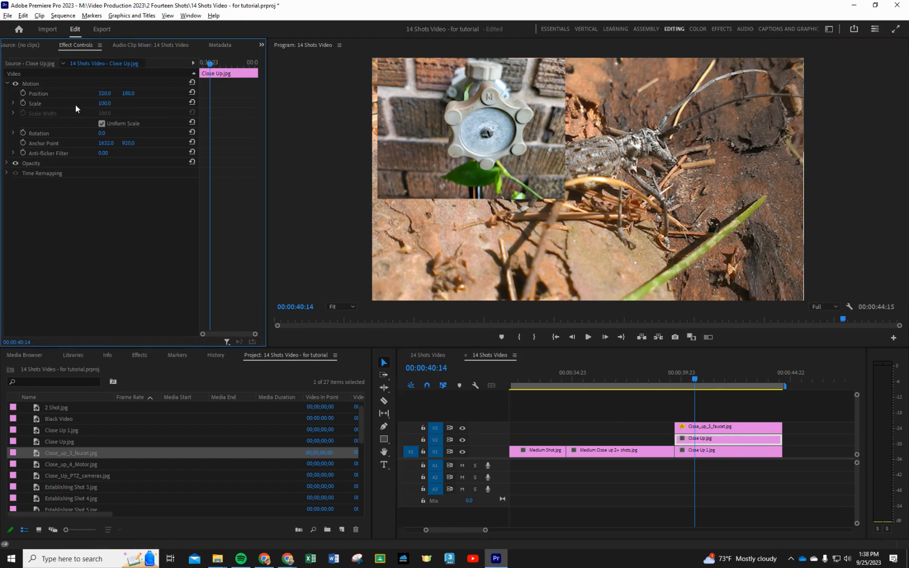
{"action": "left_click_drag", "start_coordinate": [75, 104], "coordinate": [47, 108]}
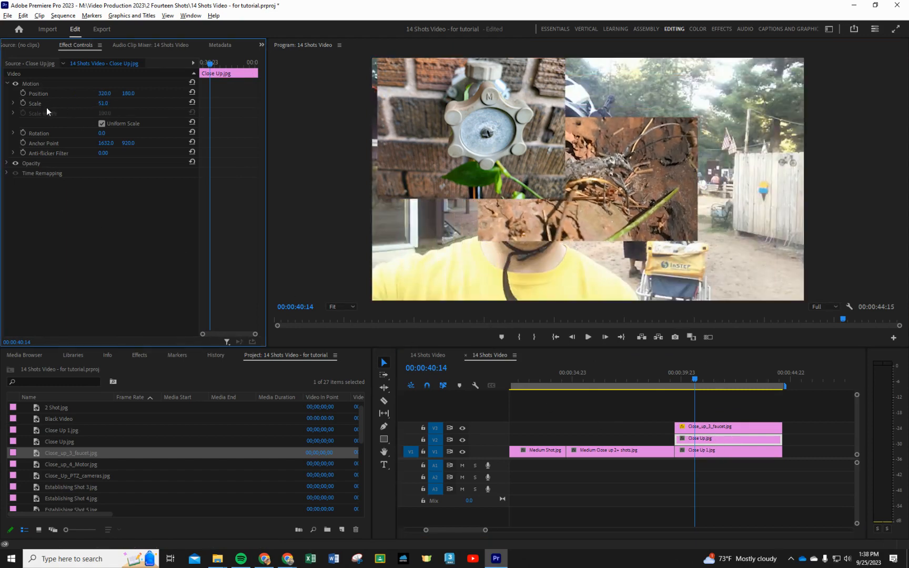
Position the Close Up.jpg image at 458, 75 in the upper right of the frame
{"action": "left_click", "coordinate": [132, 94]}
{"action": "left_click", "coordinate": [131, 93]}
{"action": "left_click_drag", "start_coordinate": [112, 95], "coordinate": [160, 95]}
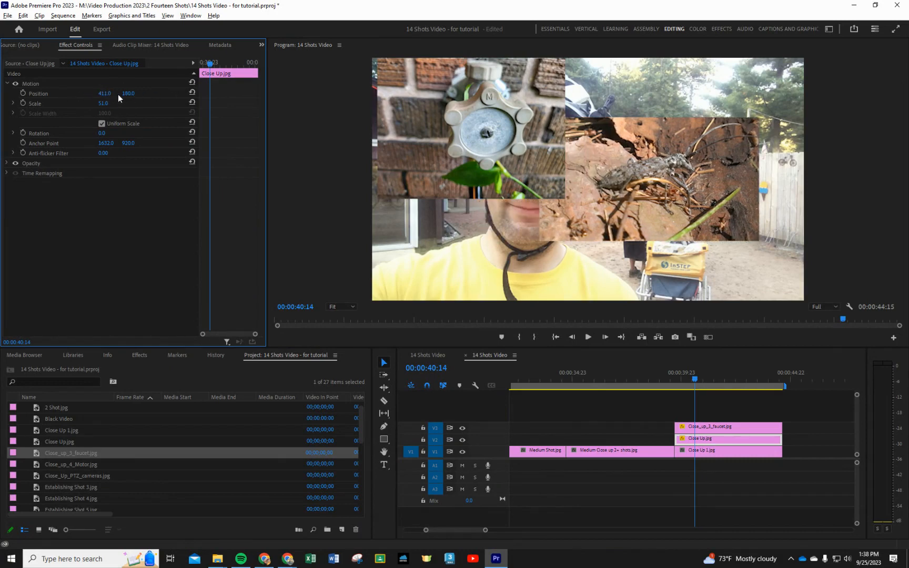
{"action": "left_click_drag", "start_coordinate": [109, 94], "coordinate": [161, 99]}
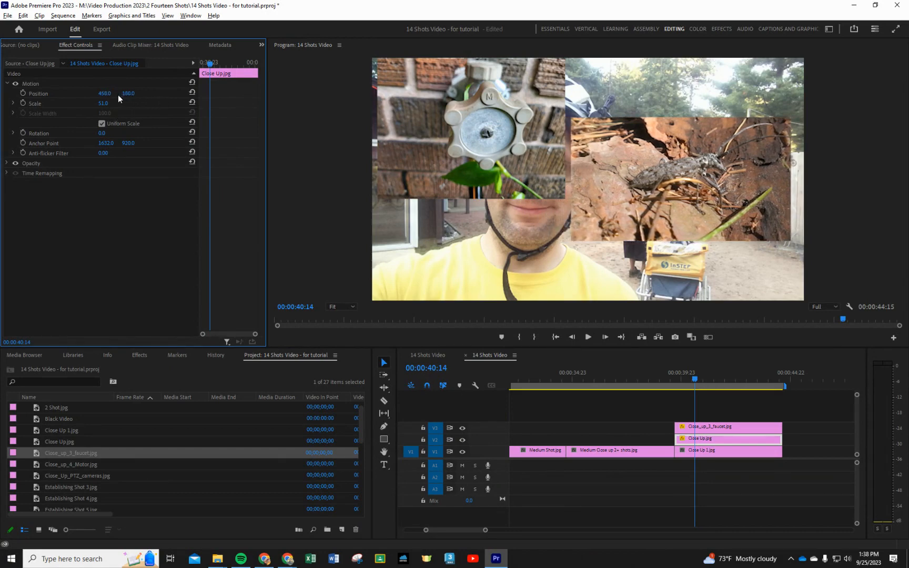
{"action": "mouse_move", "coordinate": [127, 93]}
{"action": "left_mouse_down"}
{"action": "mouse_move", "coordinate": [199, 87]}
{"action": "mouse_move", "coordinate": [110, 95]}
{"action": "mouse_move", "coordinate": [130, 93]}
{"action": "left_mouse_up"}
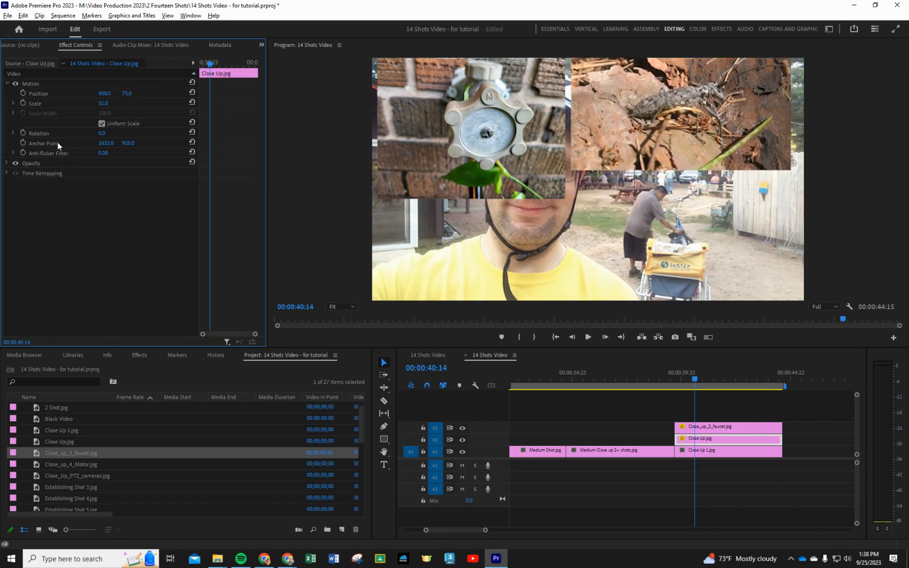
Set the rotation of Close Up.jpg to 10° and of Close_up_3_faucet.jpg to -9°
{"action": "left_click", "coordinate": [44, 132]}
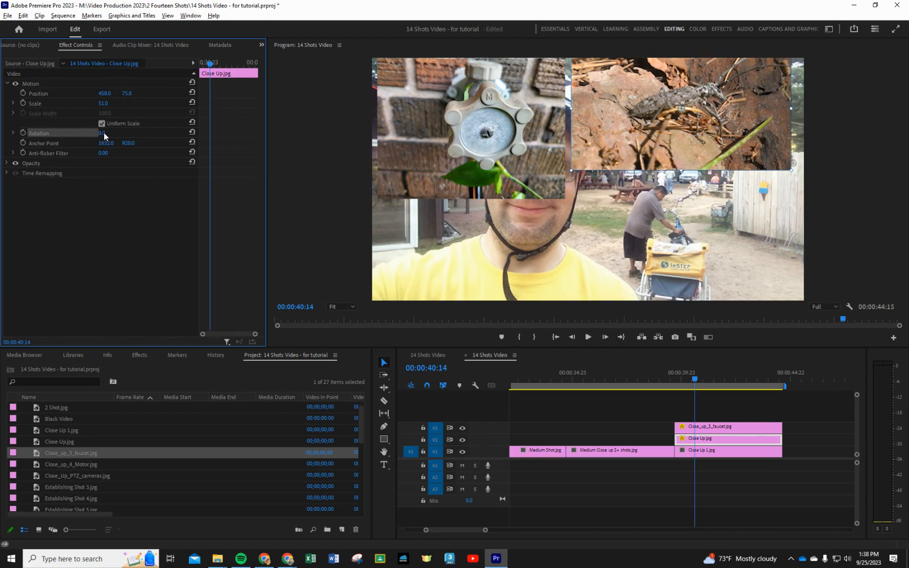
{"action": "mouse_move", "coordinate": [134, 132]}
{"action": "left_mouse_down"}
{"action": "mouse_move", "coordinate": [112, 132]}
{"action": "mouse_move", "coordinate": [157, 121]}
{"action": "mouse_move", "coordinate": [136, 122]}
{"action": "left_mouse_up"}
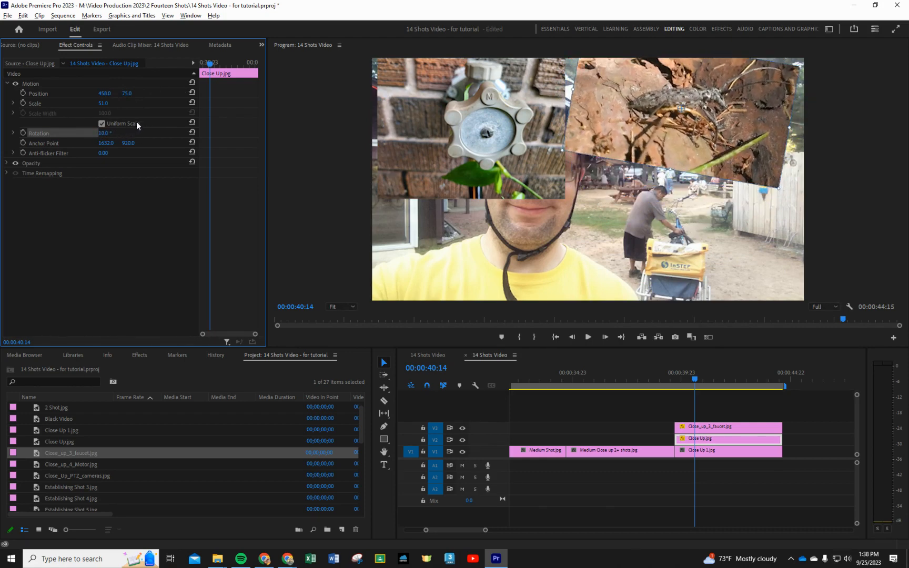
{"action": "left_click", "coordinate": [484, 171]}
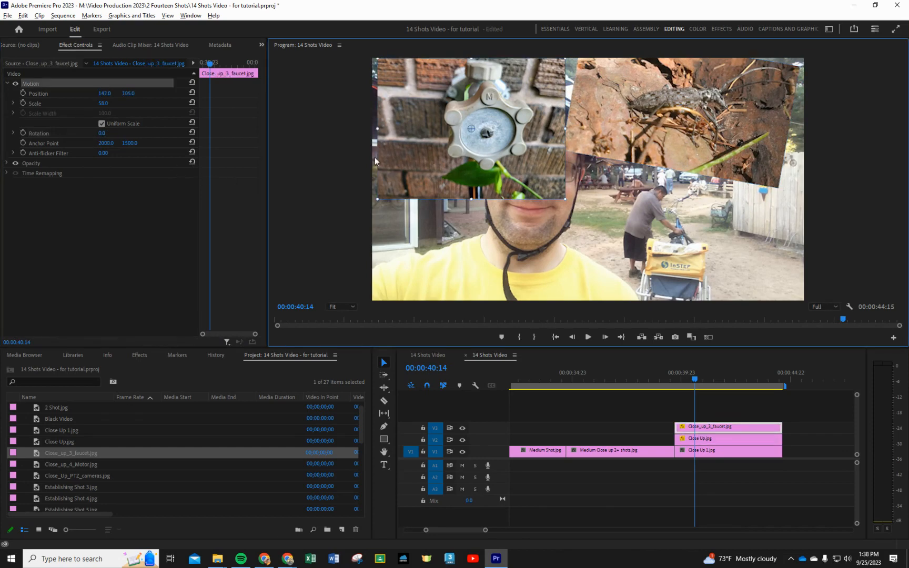
{"action": "left_click", "coordinate": [104, 134]}
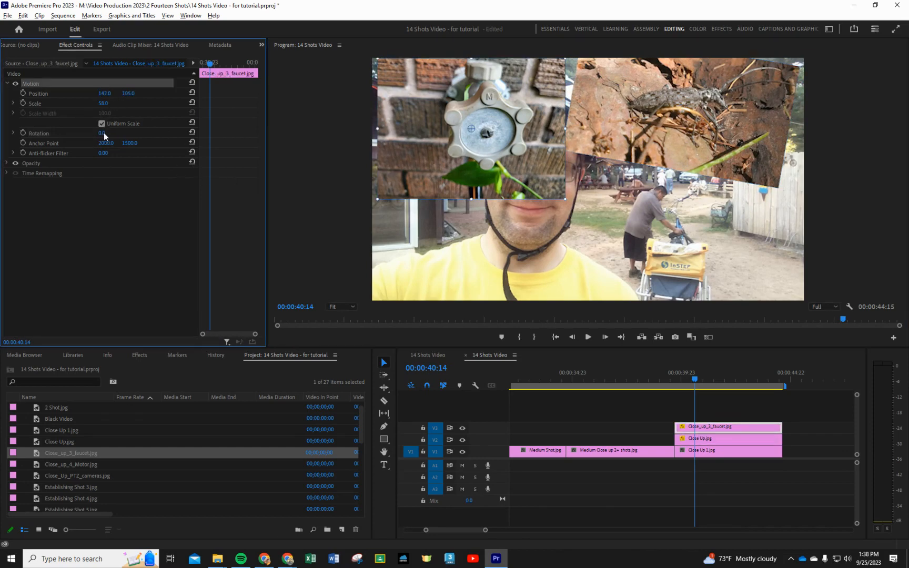
{"action": "left_click_drag", "start_coordinate": [131, 129], "coordinate": [129, 131]}
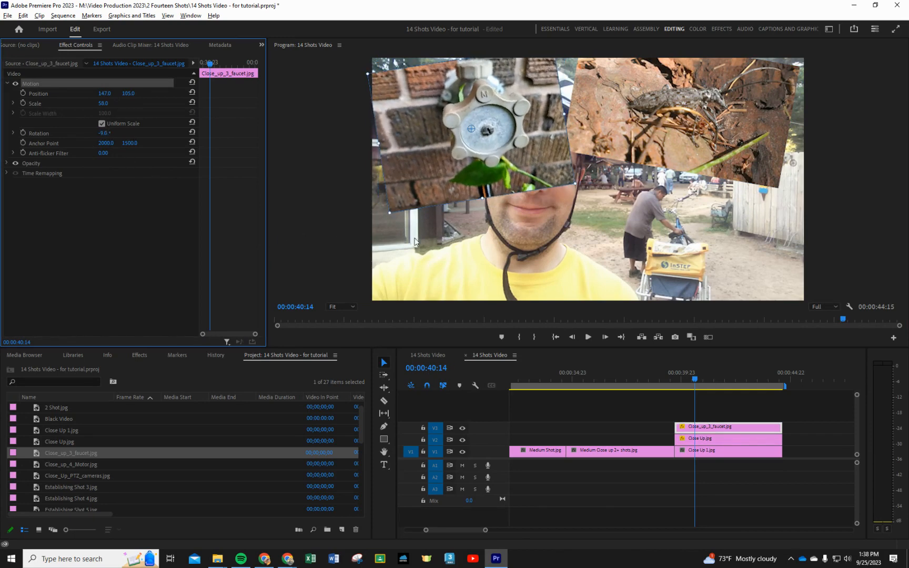
Reduce the scale of the Close Up 1.jpg clip on V1 to 47.6 and position it at about 402, 232
{"action": "left_click", "coordinate": [430, 245]}
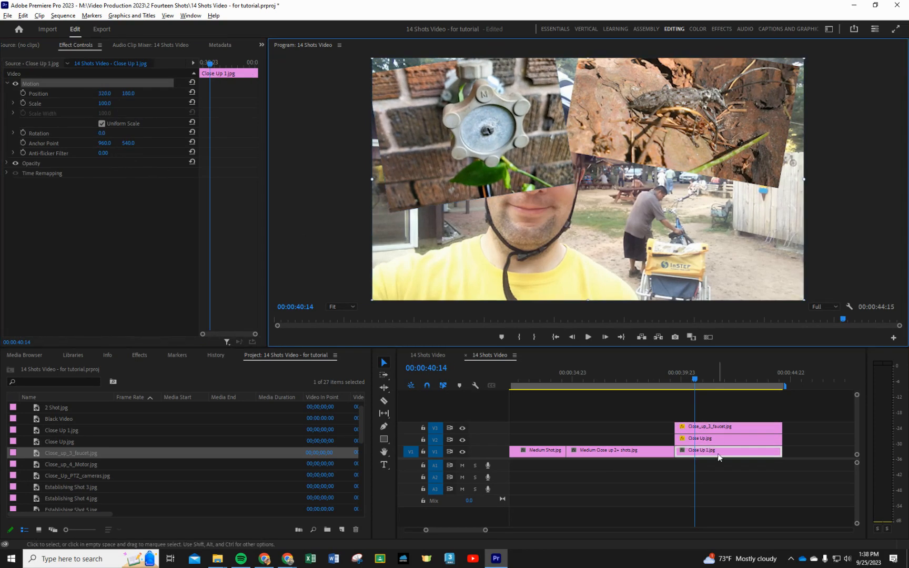
{"action": "left_click", "coordinate": [104, 106]}
{"action": "left_click_drag", "start_coordinate": [104, 103], "coordinate": [69, 104]}
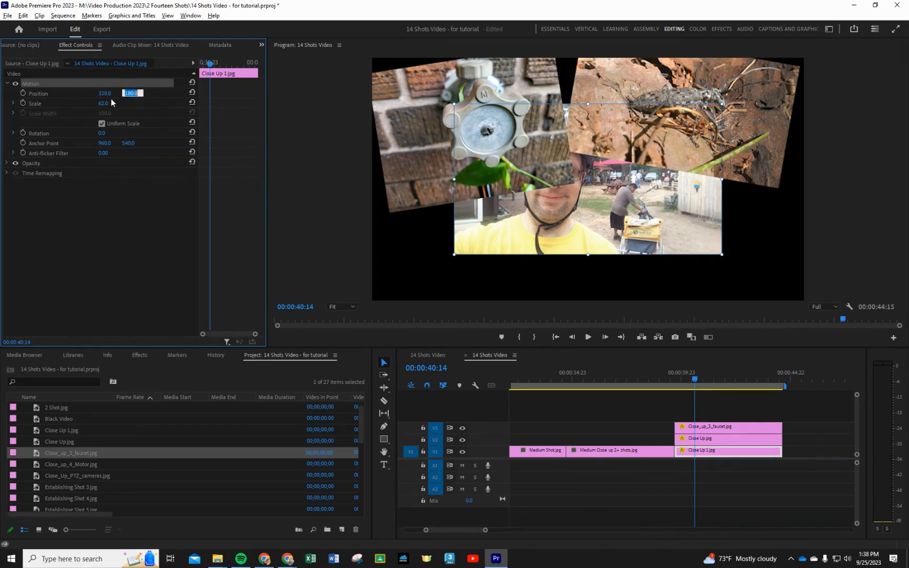
{"action": "left_click_drag", "start_coordinate": [105, 93], "coordinate": [146, 95]}
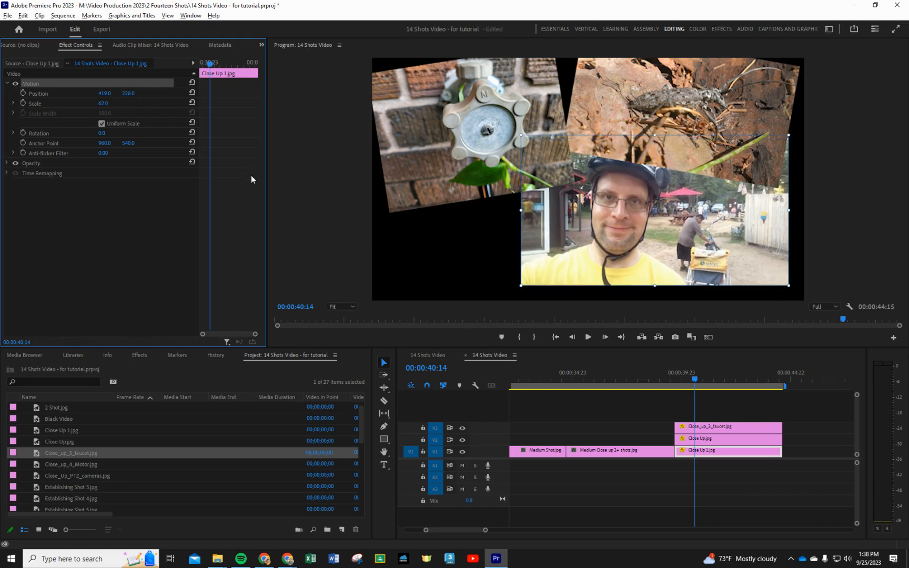
{"action": "mouse_move", "coordinate": [555, 219]}
{"action": "left_mouse_down"}
{"action": "mouse_move", "coordinate": [521, 228]}
{"action": "mouse_move", "coordinate": [547, 217]}
{"action": "left_mouse_up"}
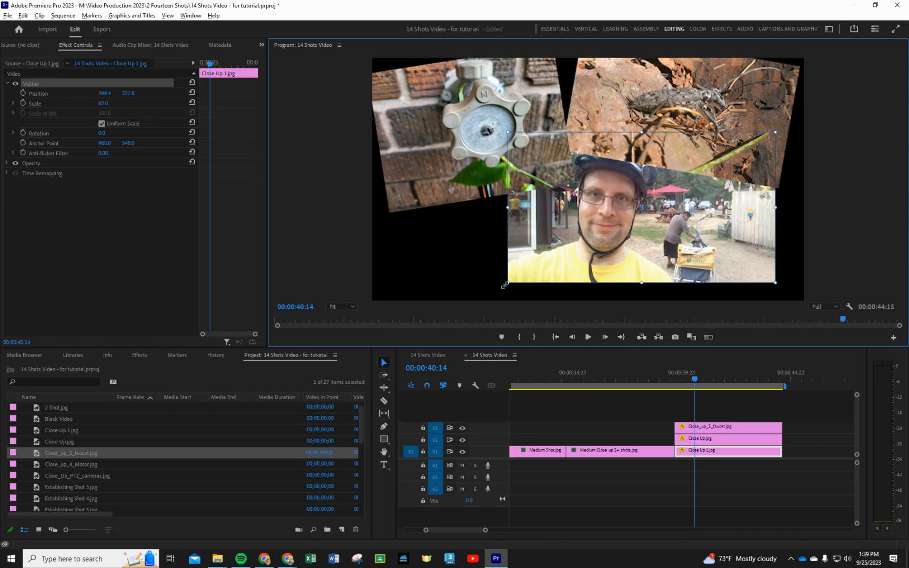
{"action": "mouse_move", "coordinate": [522, 278]}
{"action": "left_mouse_down"}
{"action": "mouse_move", "coordinate": [558, 255]}
{"action": "mouse_move", "coordinate": [553, 268]}
{"action": "mouse_move", "coordinate": [516, 284]}
{"action": "mouse_move", "coordinate": [557, 268]}
{"action": "mouse_move", "coordinate": [523, 280]}
{"action": "mouse_move", "coordinate": [536, 272]}
{"action": "left_mouse_up"}
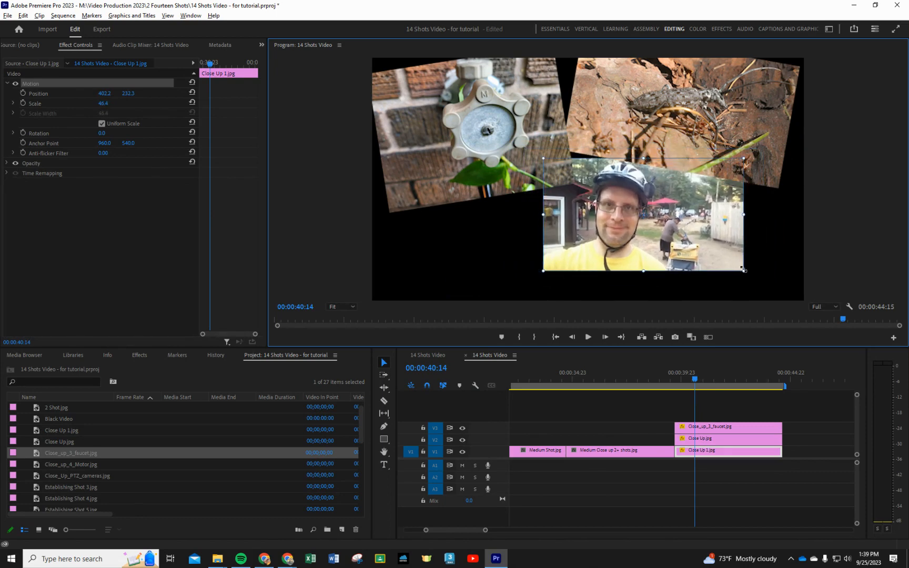
{"action": "mouse_move", "coordinate": [743, 270]}
{"action": "left_mouse_down"}
{"action": "mouse_move", "coordinate": [755, 279]}
{"action": "mouse_move", "coordinate": [746, 272]}
{"action": "left_mouse_up"}
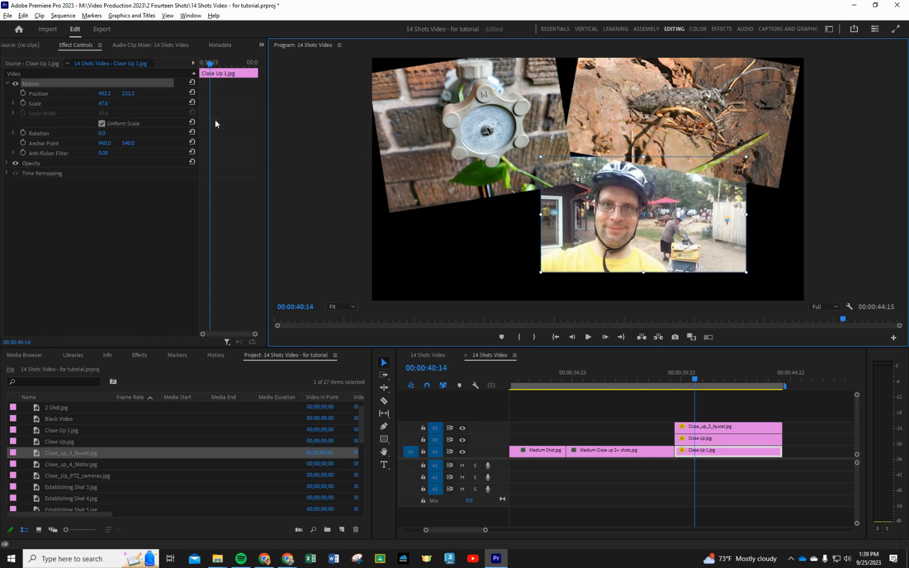
Rotate the Close Up 1.jpg image to 10° and move it to about 460, 262 in the lower right of the frame
{"action": "left_click", "coordinate": [111, 136]}
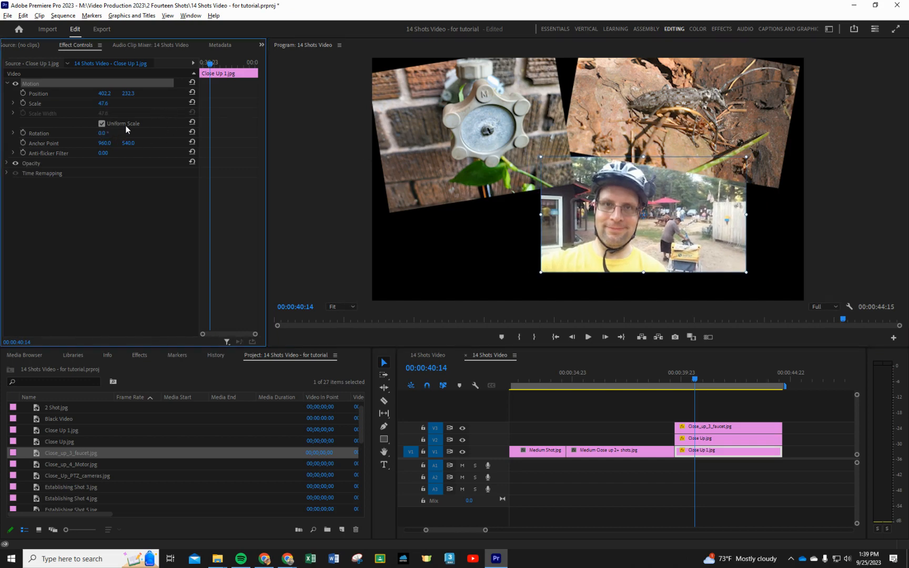
{"action": "mouse_move", "coordinate": [102, 133]}
{"action": "left_mouse_down"}
{"action": "mouse_move", "coordinate": [124, 142]}
{"action": "mouse_move", "coordinate": [108, 134]}
{"action": "left_mouse_up"}
{"action": "left_click_drag", "start_coordinate": [574, 216], "coordinate": [616, 236]}
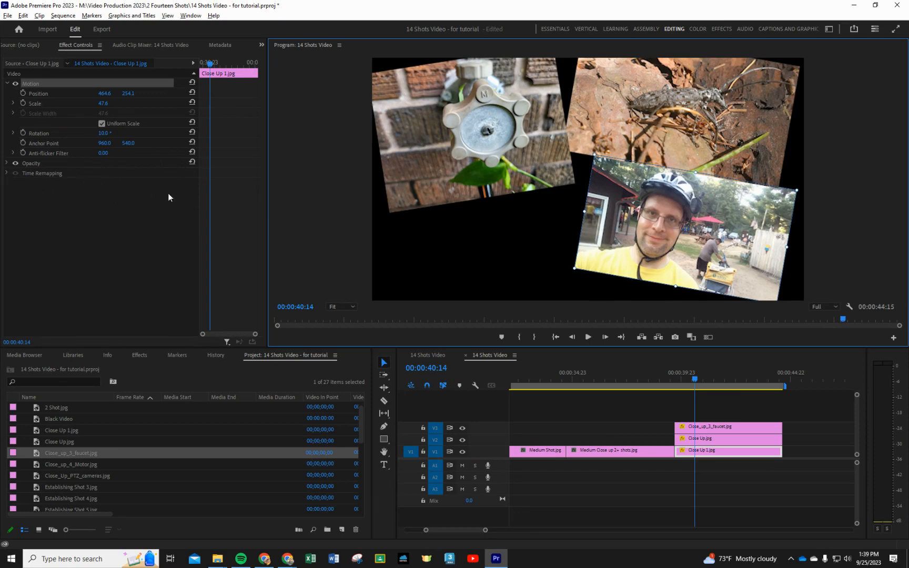
{"action": "left_click_drag", "start_coordinate": [633, 240], "coordinate": [621, 238]}
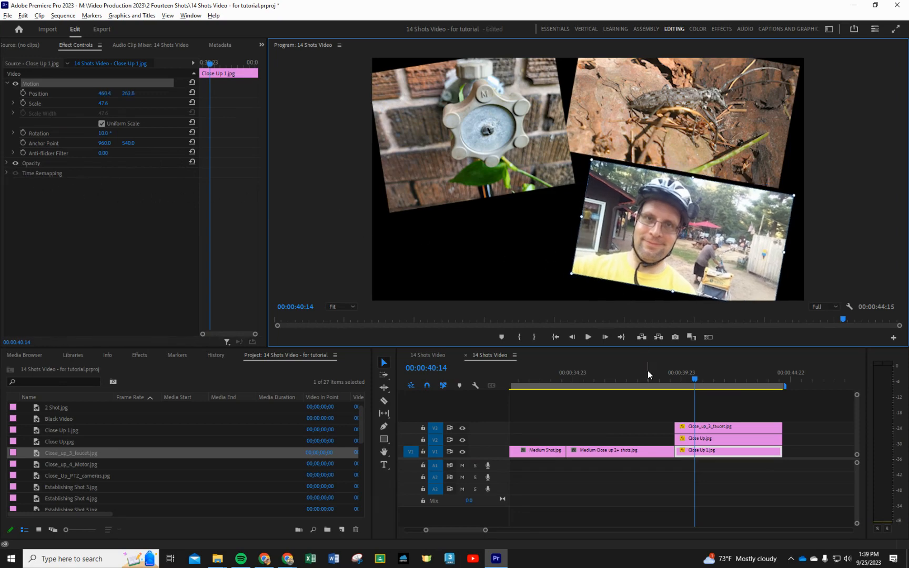
Apply the Slide video transition to the end of the Close_up_3_faucet.jpg clip on V3
{"action": "left_click", "coordinate": [694, 427]}
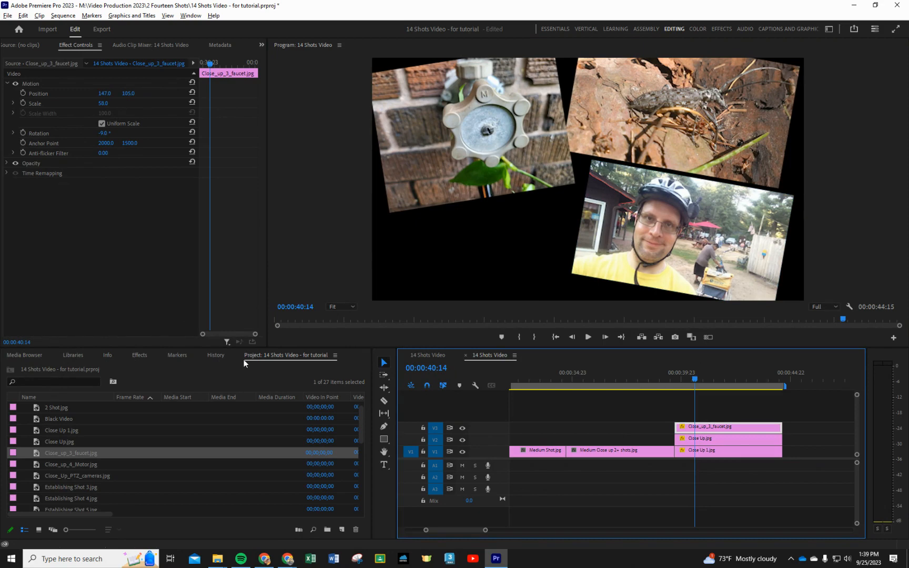
{"action": "left_click", "coordinate": [139, 353]}
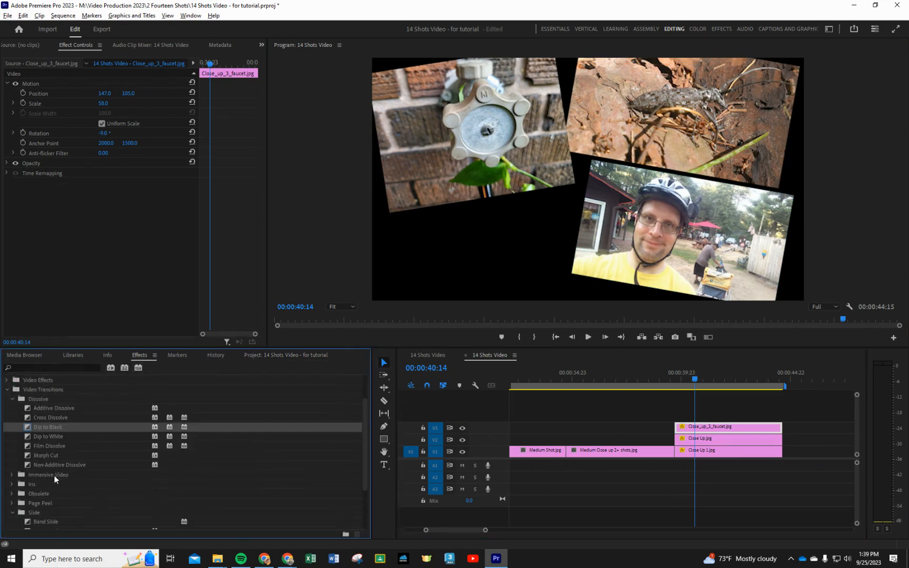
{"action": "scroll", "coordinate": [53, 481], "scroll_direction": "down", "scroll_amount": 3}
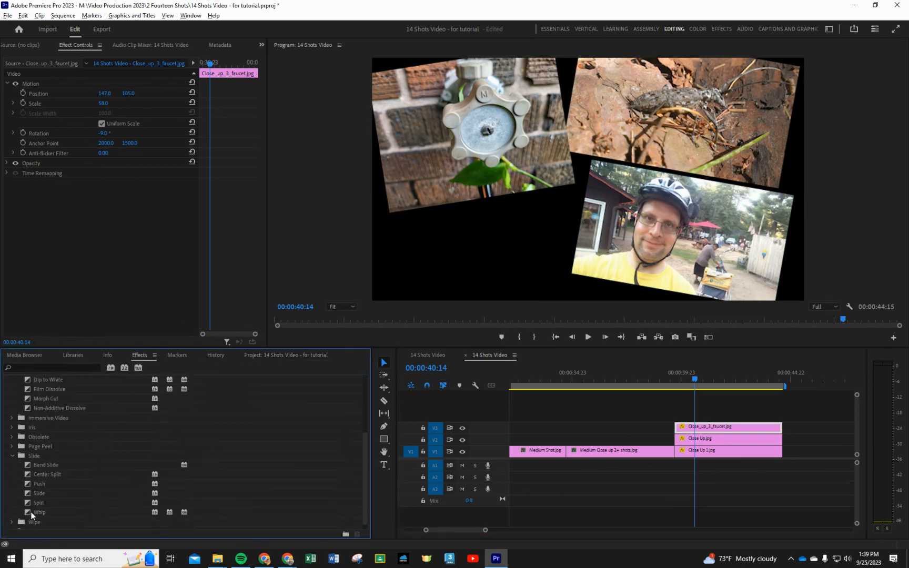
{"action": "left_click", "coordinate": [41, 495]}
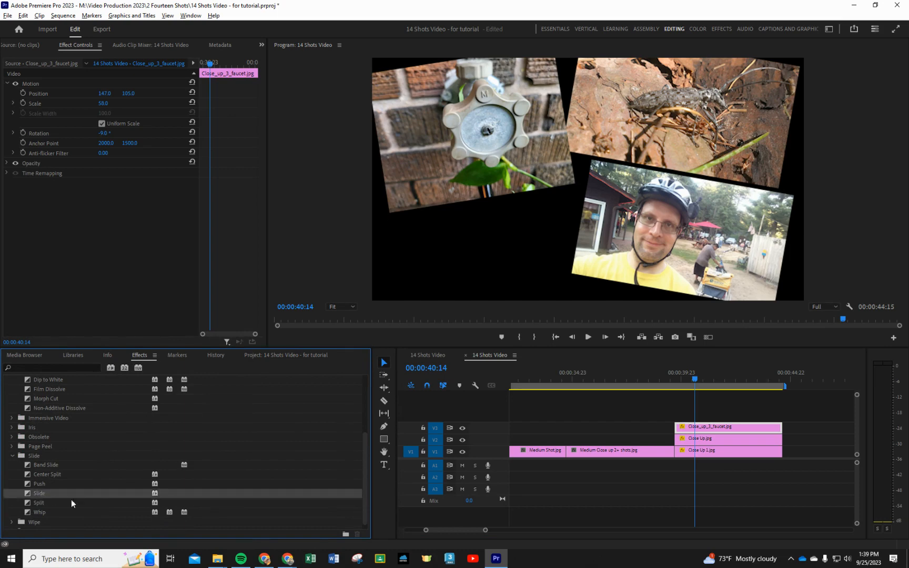
{"action": "left_click_drag", "start_coordinate": [40, 495], "coordinate": [781, 429]}
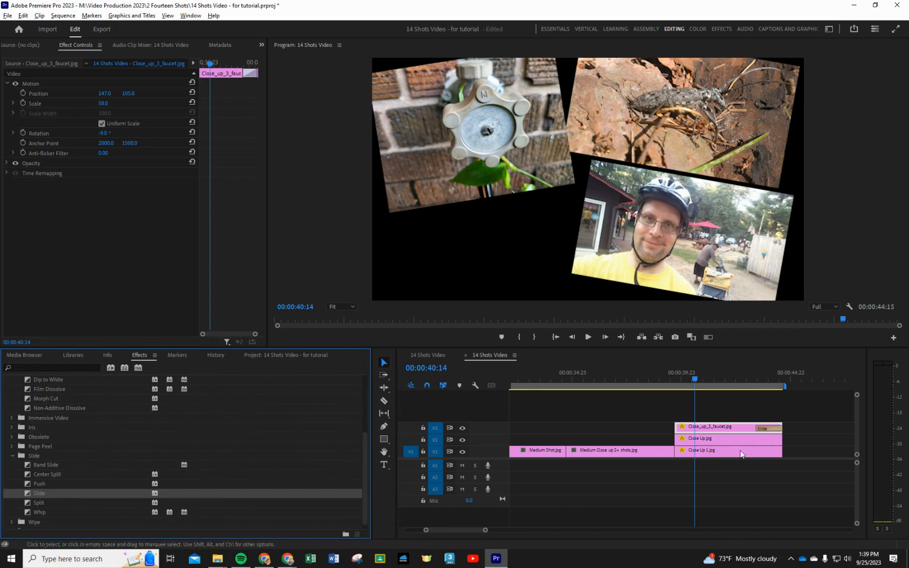
Try to apply the Whip transition to the end of Close Up.jpg on V2, and realign the clip with the start of Close Up 1.jpg
{"action": "left_click", "coordinate": [41, 512]}
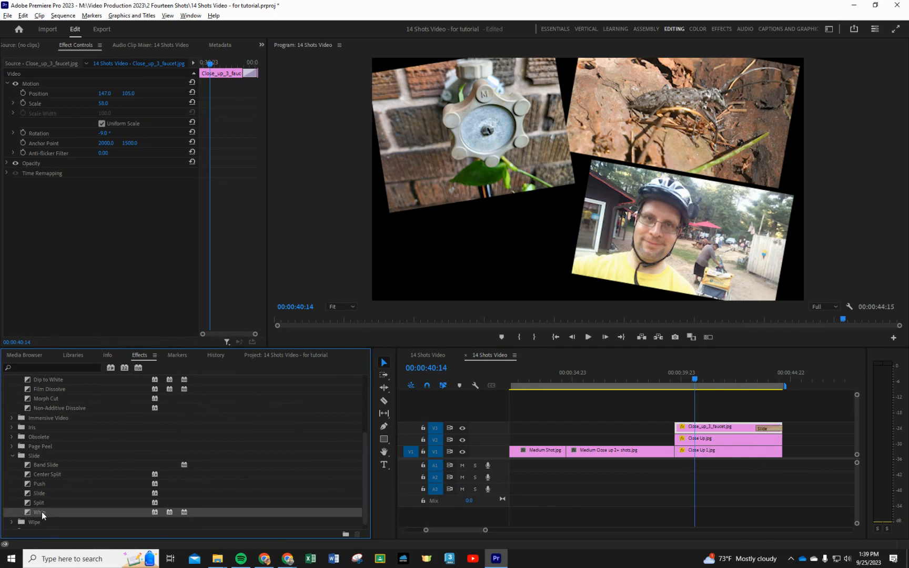
{"action": "left_click", "coordinate": [777, 442]}
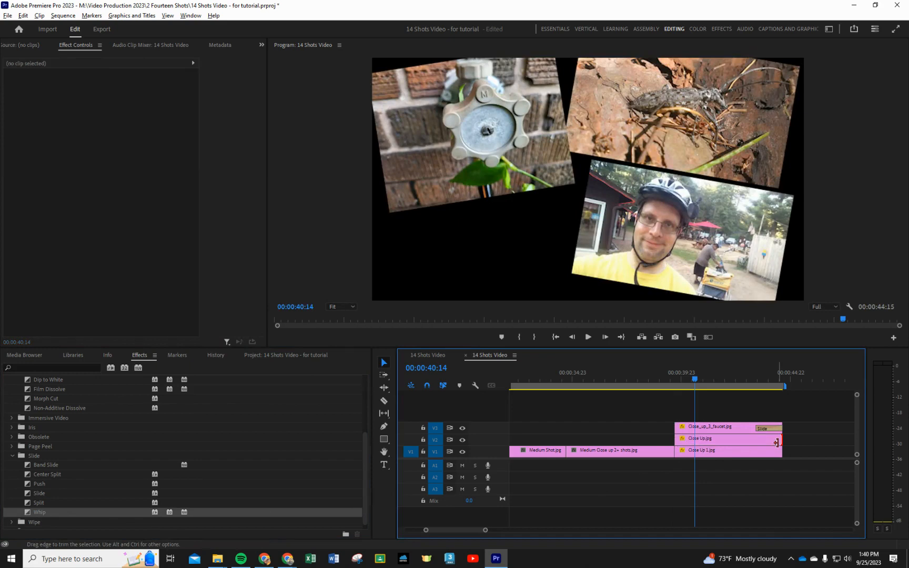
{"action": "left_click_drag", "start_coordinate": [68, 517], "coordinate": [773, 442]}
{"action": "left_click_drag", "start_coordinate": [37, 512], "coordinate": [774, 434]}
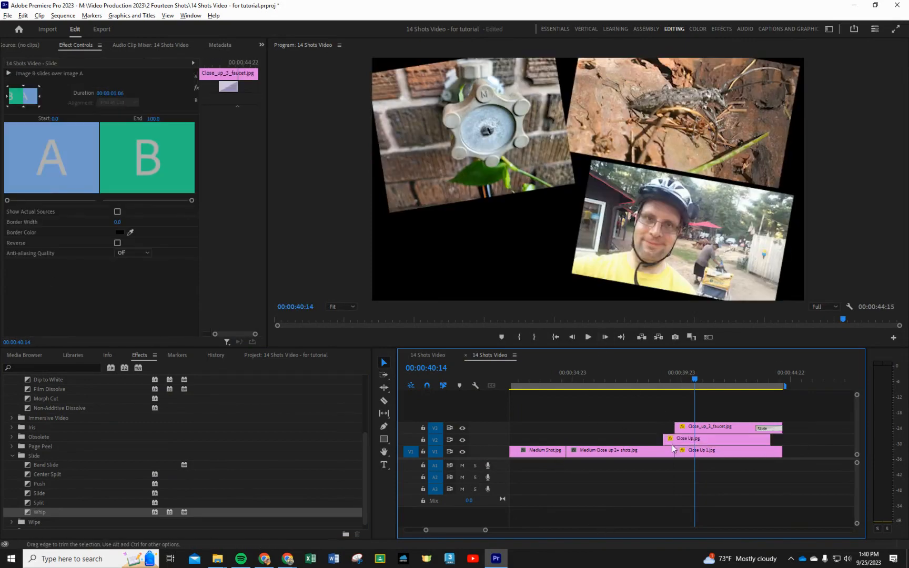
{"action": "left_click_drag", "start_coordinate": [676, 441], "coordinate": [693, 440]}
Place the playhead at 00:00:43:00 and apply the default Dip to Black transition to both ends of the Close Up.jpg clip on V2
{"action": "left_click_drag", "start_coordinate": [694, 379], "coordinate": [747, 398]}
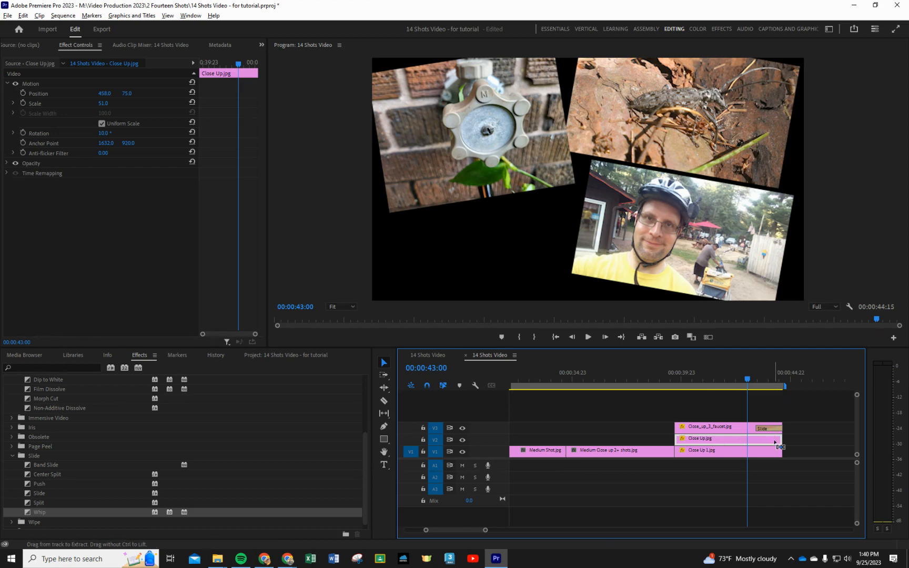
{"action": "key", "text": "ctrl+d"}
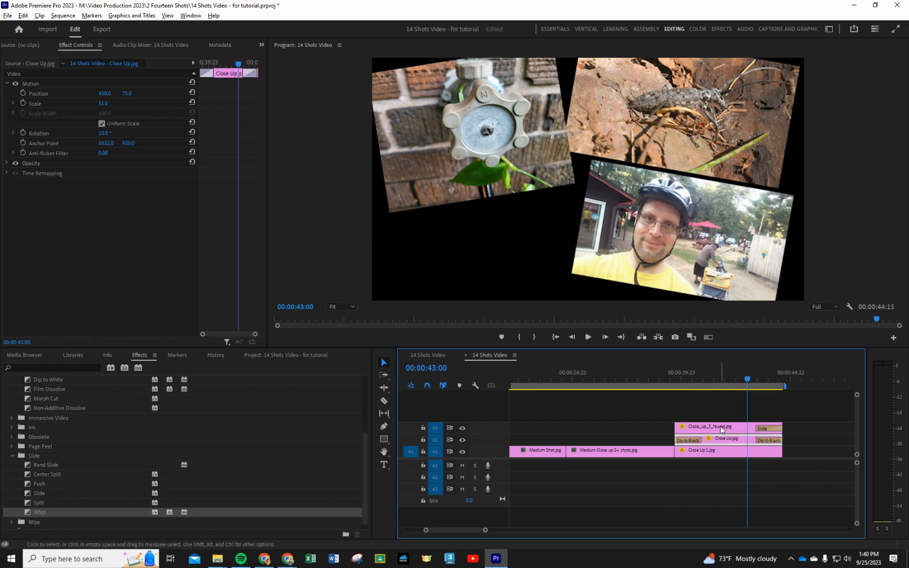
Apply the Center Split transition to the end of Close Up 1.jpg on V1, and scrub through the ending to preview the transitions
{"action": "left_click_drag", "start_coordinate": [47, 477], "coordinate": [782, 459]}
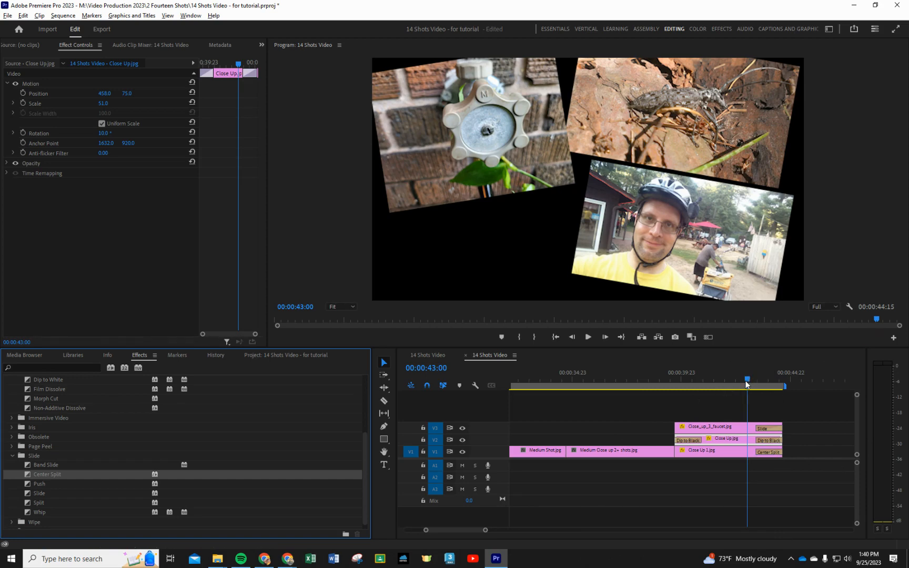
{"action": "mouse_move", "coordinate": [751, 380]}
{"action": "left_mouse_down"}
{"action": "mouse_move", "coordinate": [772, 385]}
{"action": "mouse_move", "coordinate": [748, 387]}
{"action": "mouse_move", "coordinate": [761, 391]}
{"action": "left_mouse_up"}
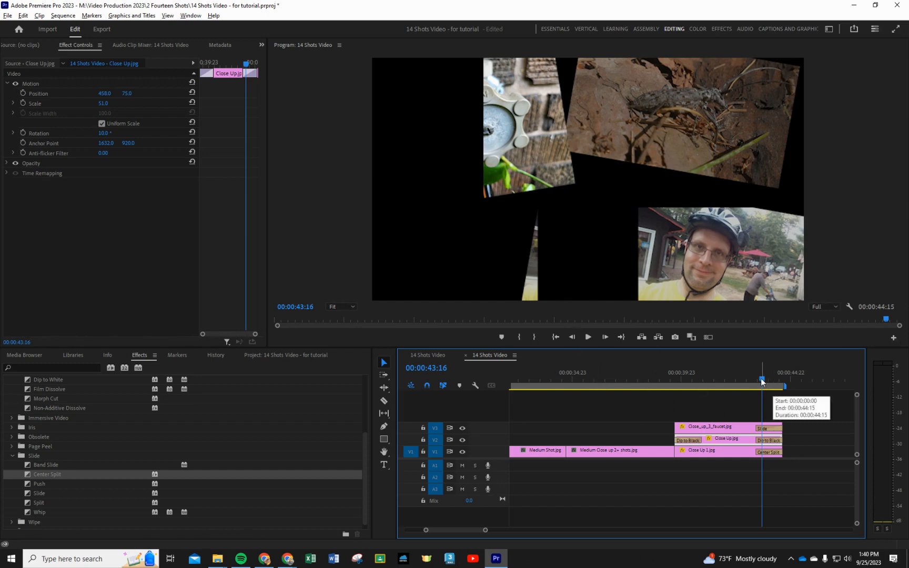
{"action": "left_click_drag", "start_coordinate": [759, 379], "coordinate": [709, 381]}
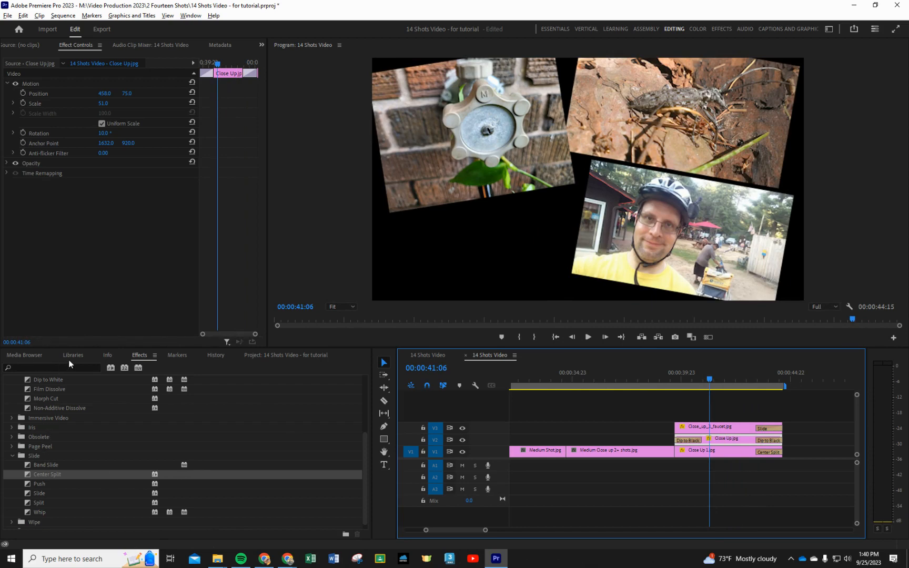
Add Close_up_4_Motor.jpg from the 2 Fourteen Shots folder on a new V4 track, aligned above the other close-up clips
{"action": "left_click", "coordinate": [20, 356]}
{"action": "scroll", "coordinate": [50, 469], "scroll_direction": "up", "scroll_amount": 3}
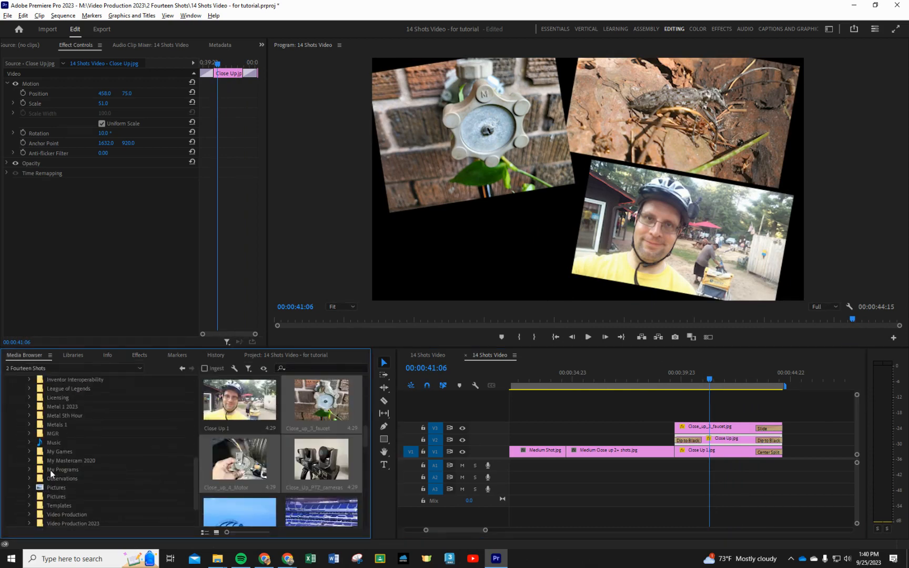
{"action": "left_click_drag", "start_coordinate": [220, 468], "coordinate": [736, 417]}
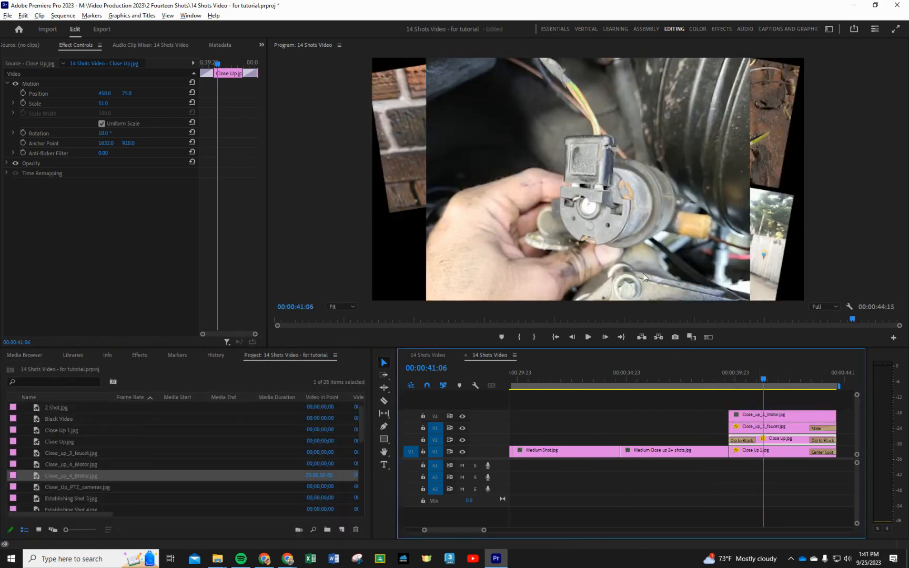
{"action": "left_click", "coordinate": [643, 274]}
{"action": "left_click", "coordinate": [103, 104]}
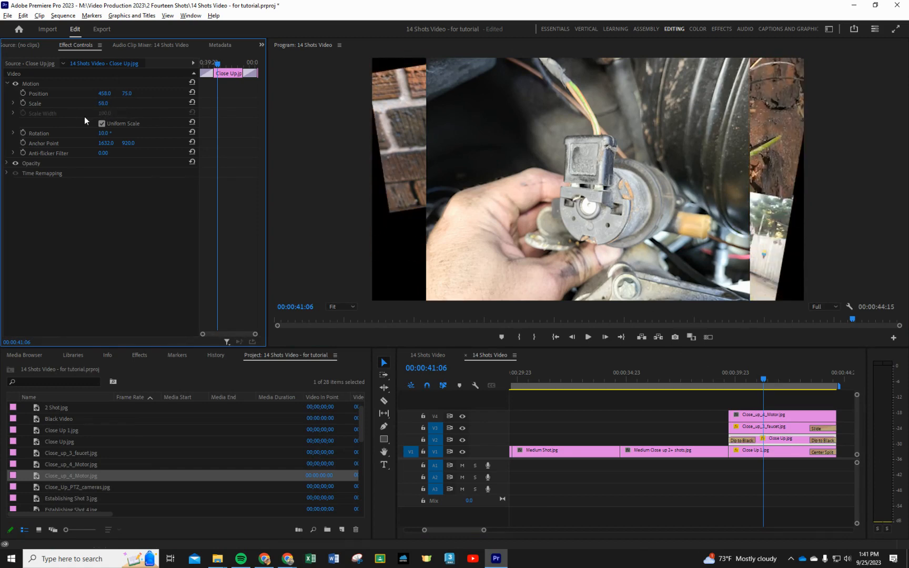
{"action": "left_click_drag", "start_coordinate": [83, 117], "coordinate": [137, 125]}
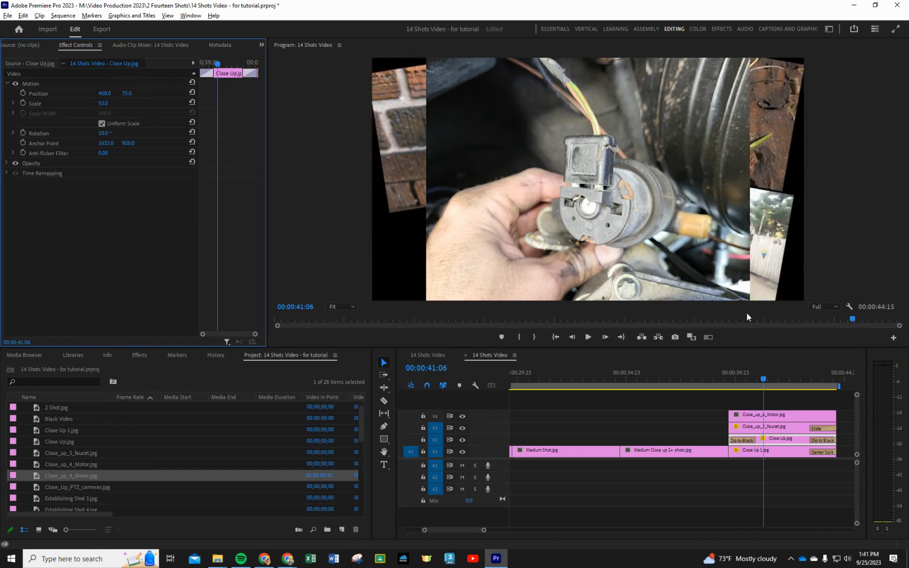
Scale the Close_up_4_Motor.jpg clip on V4 down to 60
{"action": "left_click", "coordinate": [758, 415]}
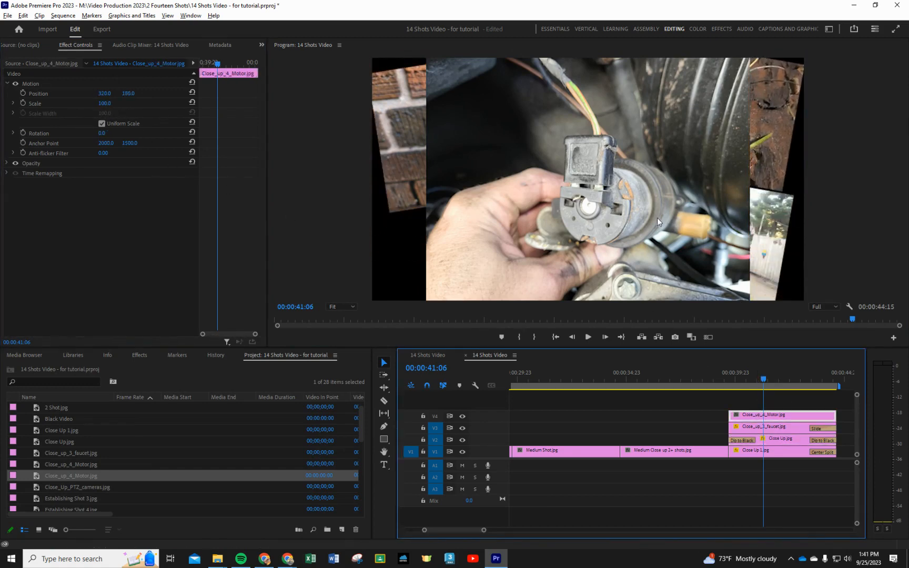
{"action": "left_click", "coordinate": [379, 223]}
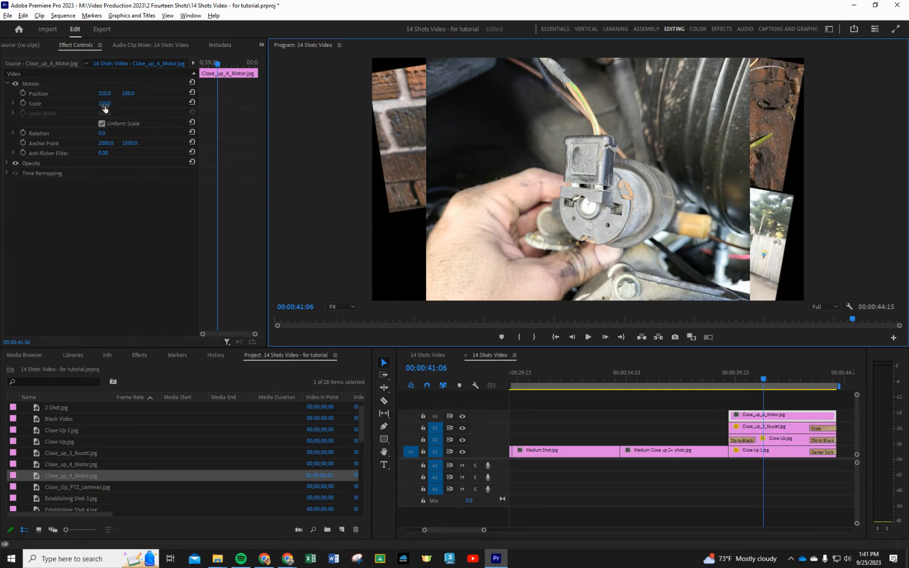
{"action": "left_click", "coordinate": [130, 102]}
{"action": "left_click", "coordinate": [516, 181]}
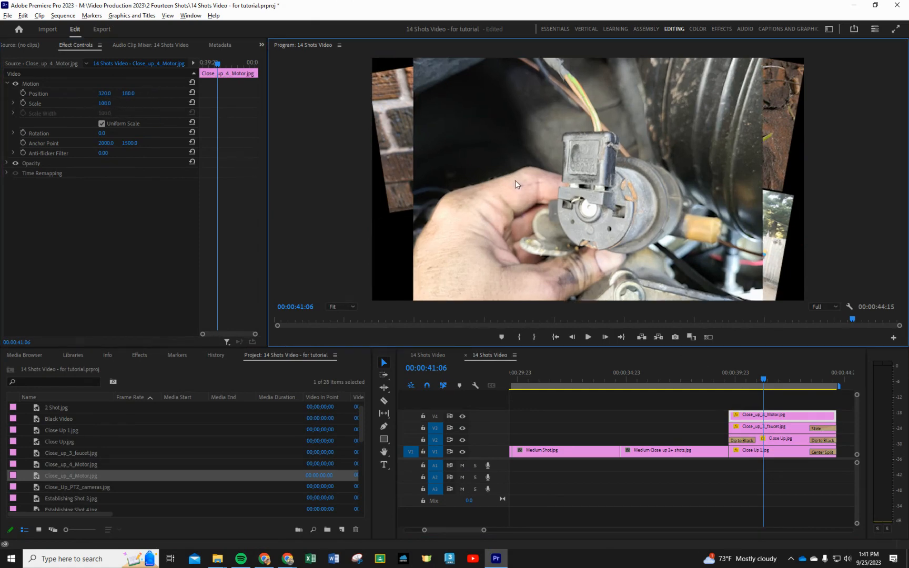
{"action": "left_click_drag", "start_coordinate": [109, 105], "coordinate": [71, 102]}
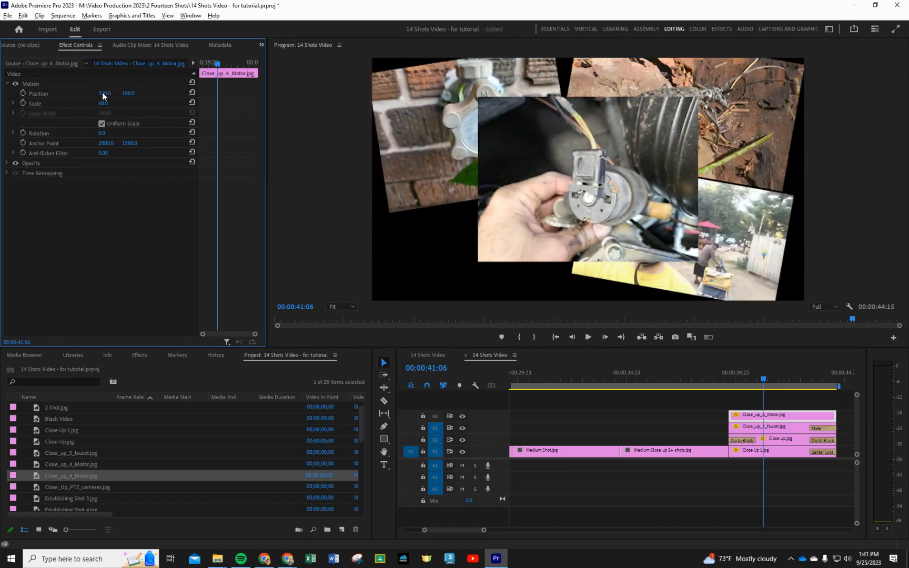
{"action": "left_click", "coordinate": [525, 220]}
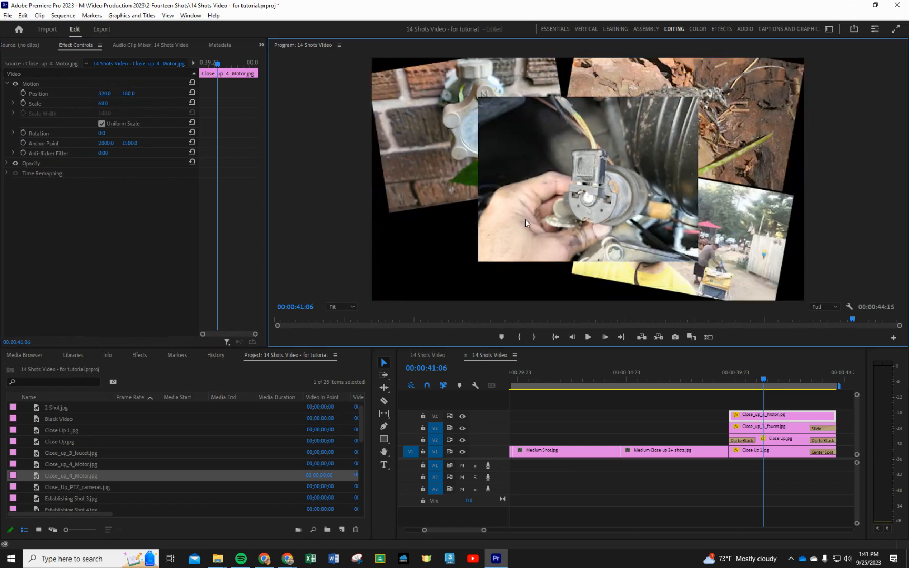
Shrink the Close_up_4_Motor.jpg image to about 49.7 scale and move it to about 151.6, 260 in the lower left of the frame
{"action": "double_click", "coordinate": [799, 415]}
{"action": "left_click", "coordinate": [534, 244]}
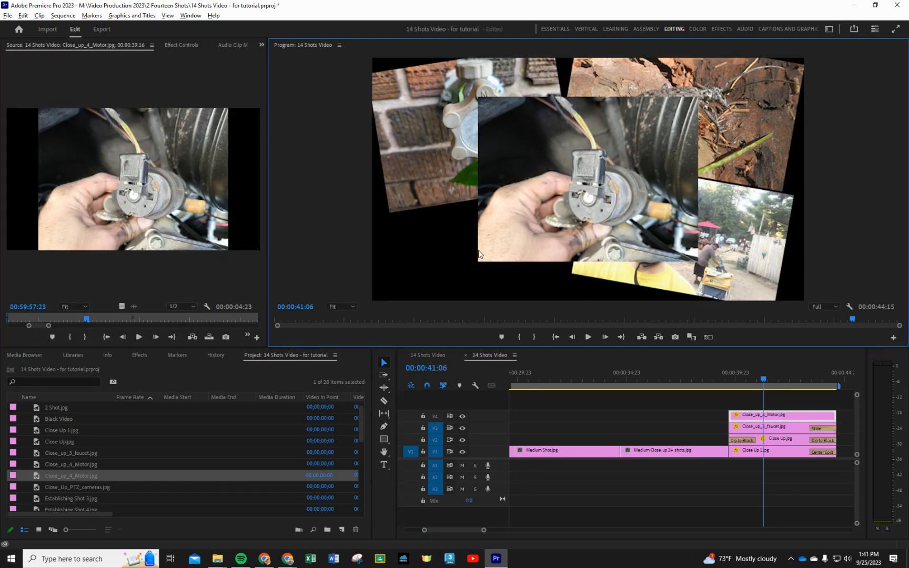
{"action": "left_click", "coordinate": [181, 45]}
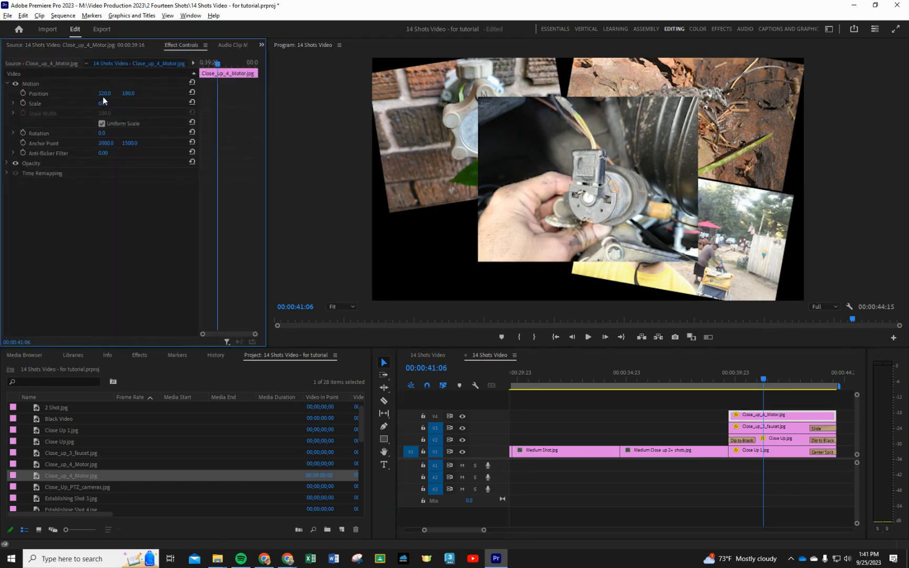
{"action": "left_click", "coordinate": [120, 133]}
{"action": "left_click", "coordinate": [96, 133]}
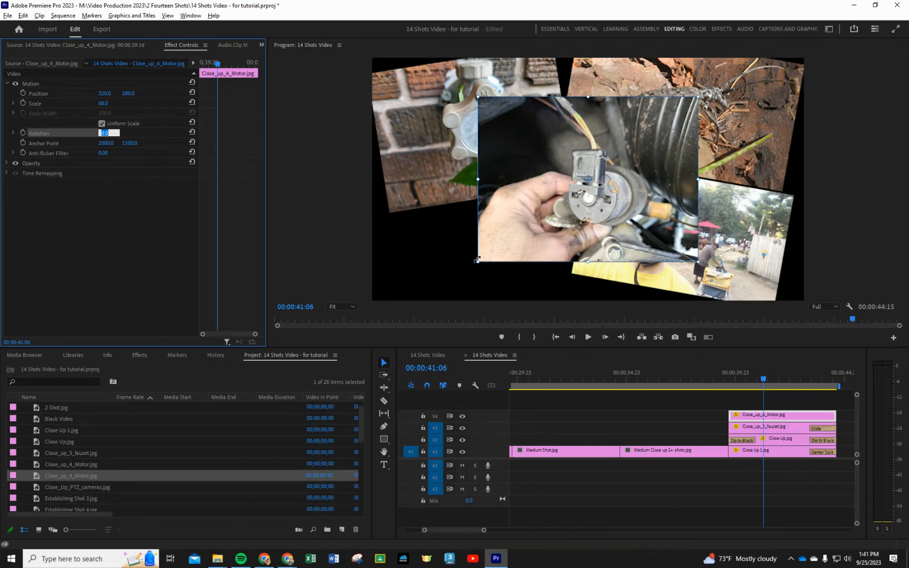
{"action": "left_click_drag", "start_coordinate": [478, 262], "coordinate": [497, 247]}
{"action": "left_click_drag", "start_coordinate": [539, 216], "coordinate": [438, 223]}
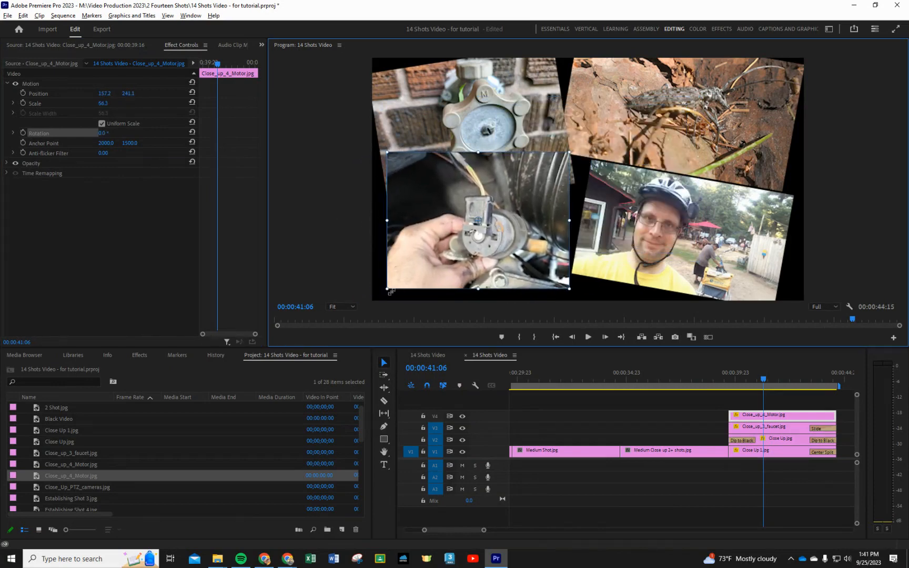
{"action": "left_click_drag", "start_coordinate": [387, 289], "coordinate": [398, 281]}
{"action": "mouse_move", "coordinate": [503, 231]}
{"action": "left_mouse_down"}
{"action": "mouse_move", "coordinate": [503, 257]}
{"action": "mouse_move", "coordinate": [500, 244]}
{"action": "left_mouse_up"}
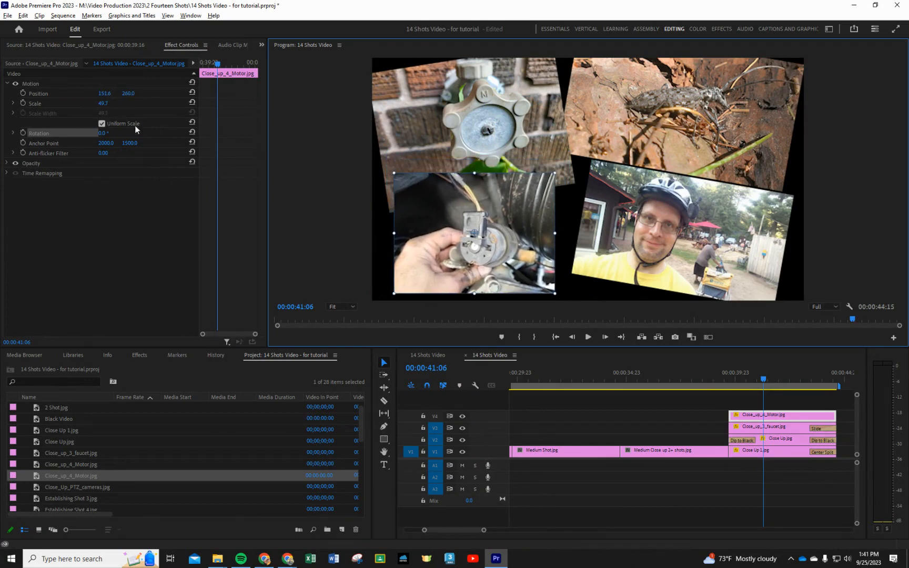
Rotate the Close_up_4_Motor.jpg image to -8°
{"action": "left_click", "coordinate": [103, 133]}
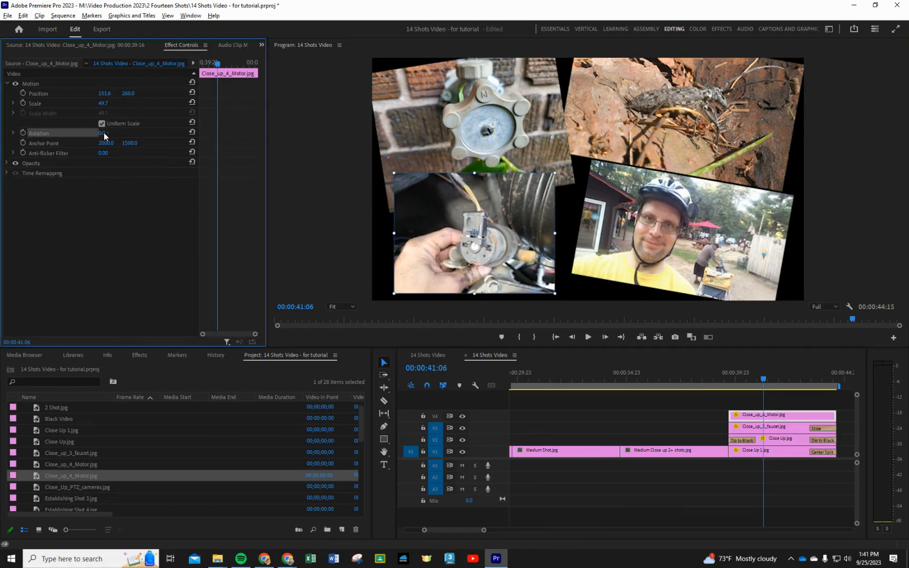
{"action": "left_click_drag", "start_coordinate": [112, 137], "coordinate": [94, 136]}
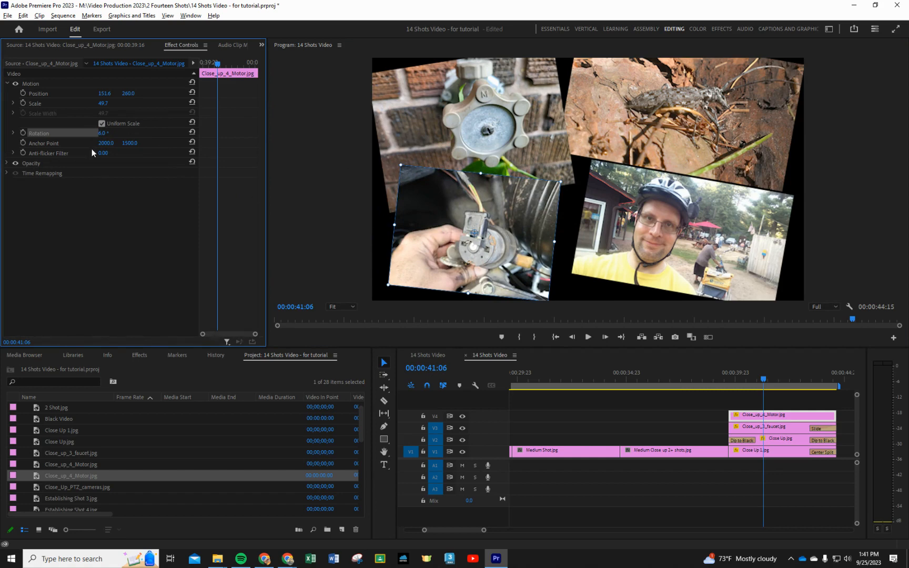
{"action": "left_click_drag", "start_coordinate": [98, 133], "coordinate": [79, 133]}
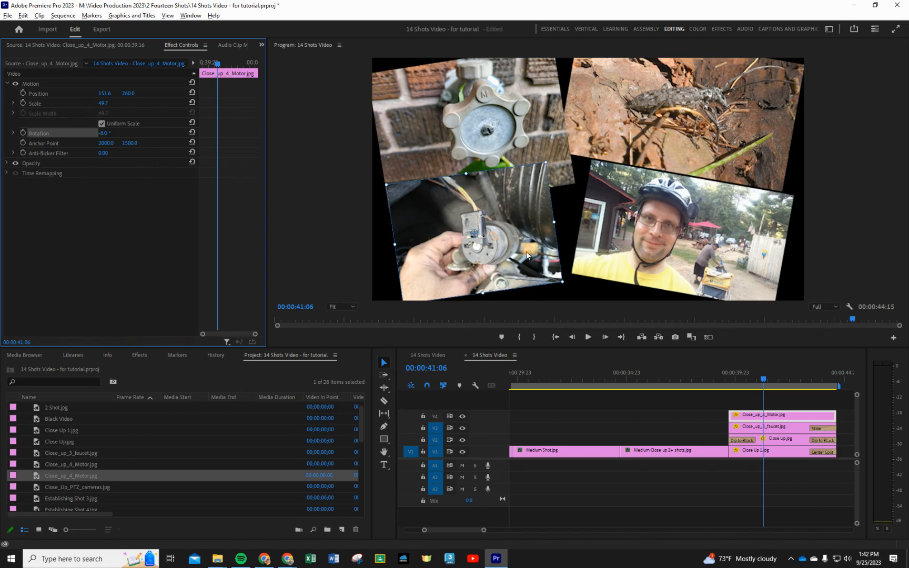
Swap the stacking order so Close_up_3_faucet.jpg sits on V4 above Close_up_4_Motor.jpg on V3
{"action": "left_click", "coordinate": [778, 430]}
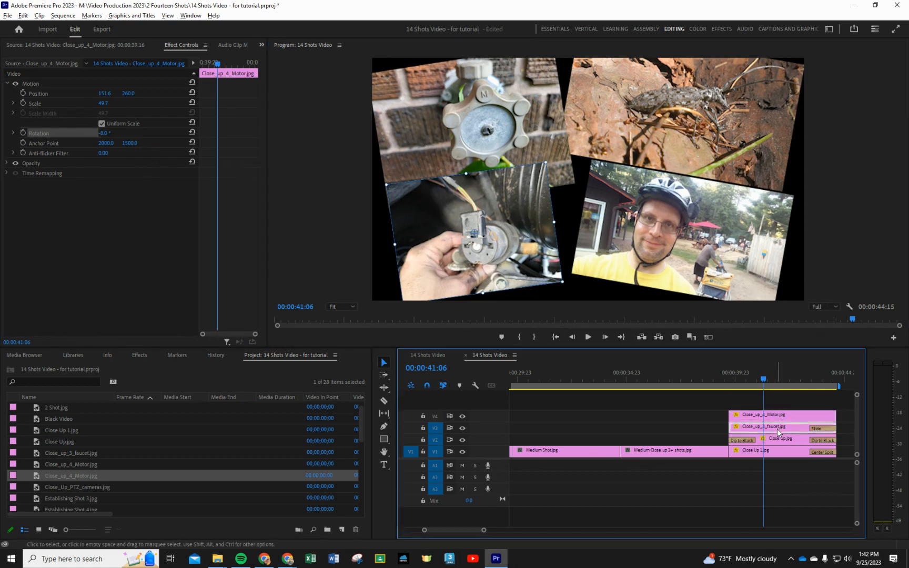
{"action": "mouse_move", "coordinate": [778, 432]}
{"action": "left_mouse_down"}
{"action": "mouse_move", "coordinate": [778, 407]}
{"action": "mouse_move", "coordinate": [780, 427]}
{"action": "mouse_move", "coordinate": [775, 415]}
{"action": "left_mouse_up"}
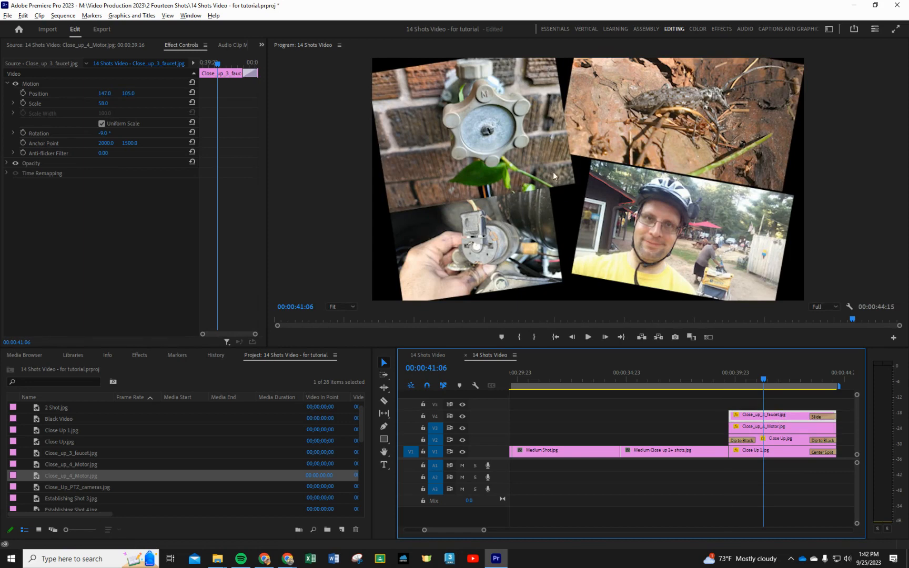